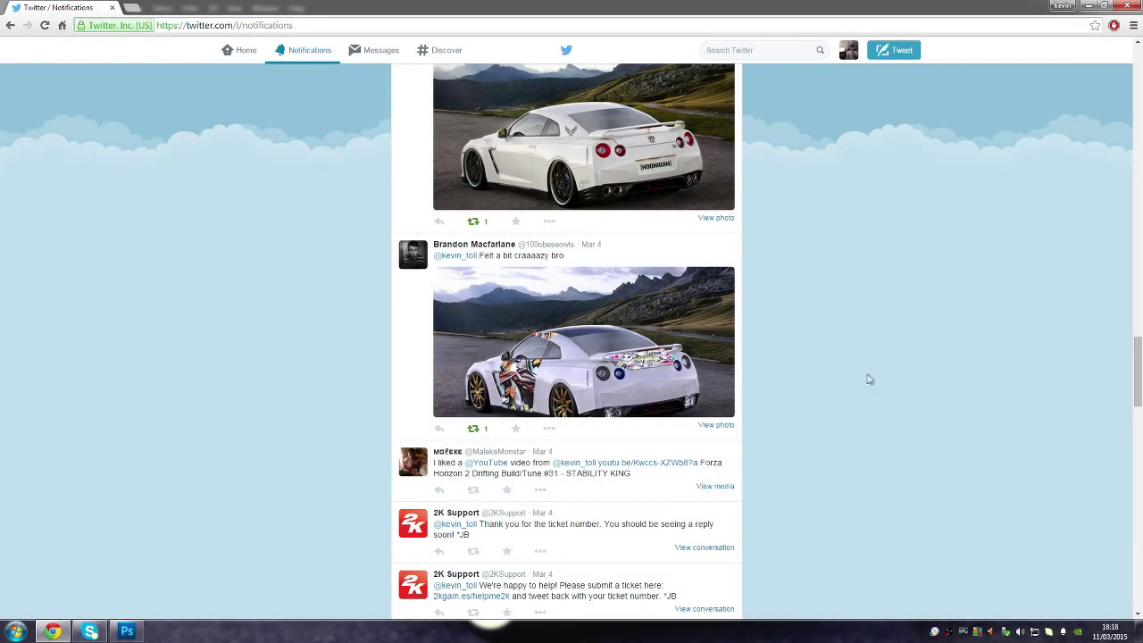
Step: View the stickered GT-R edit photo enlarged, then close it
scroll(857, 382, up, 1)
click(410, 388)
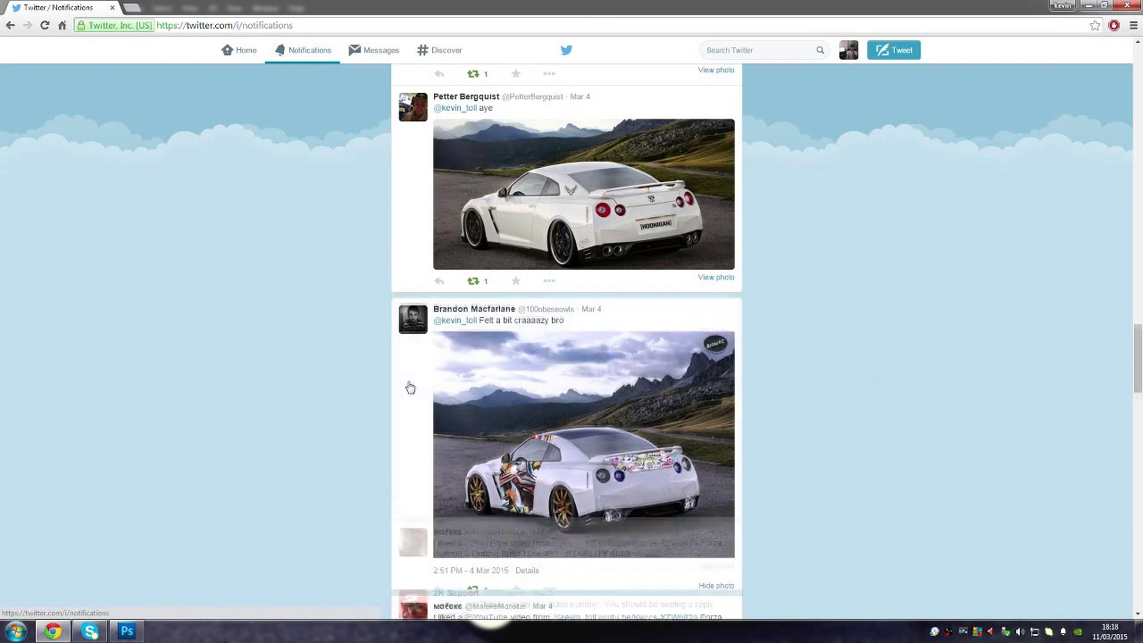
click(582, 447)
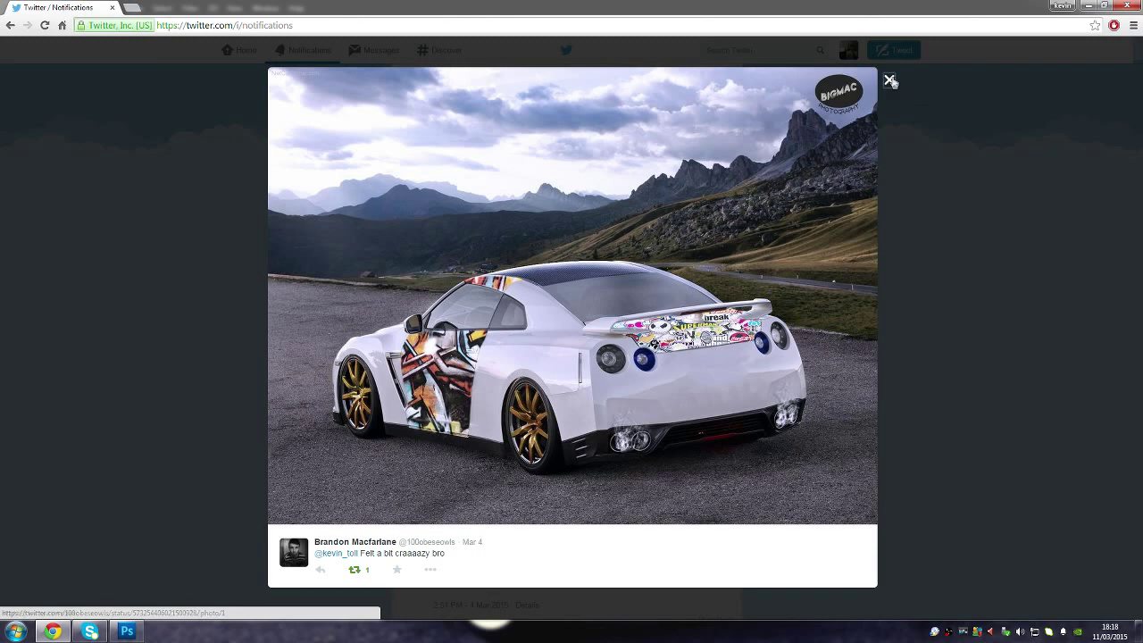
click(890, 80)
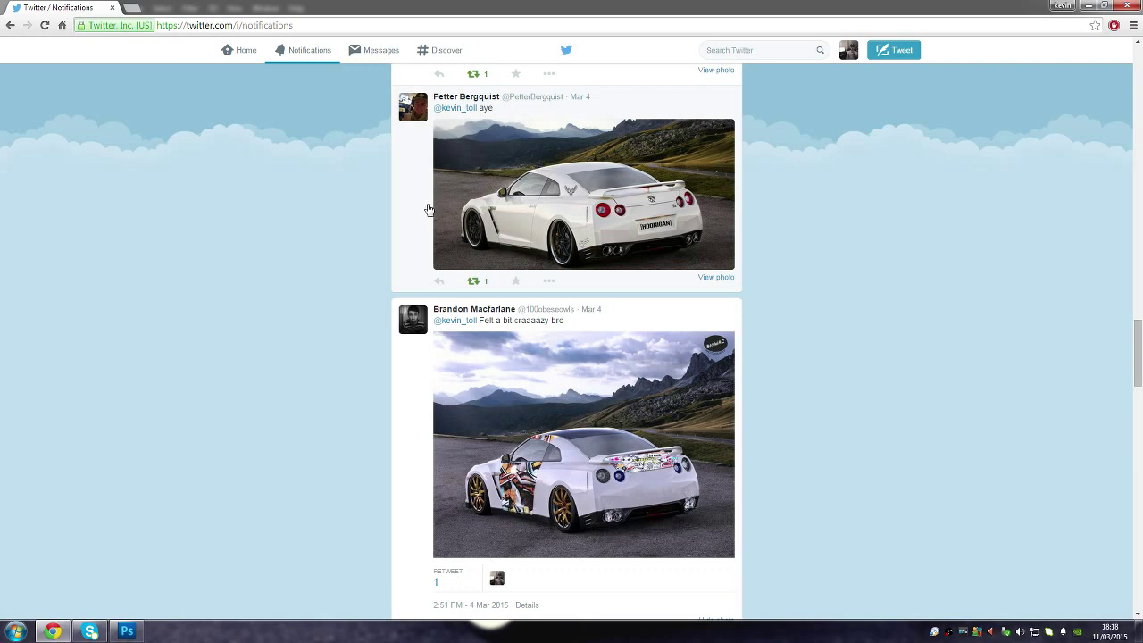
Step: Collapse the stickered tweet, then view and close the HOONIGAN GT-R photo
click(418, 367)
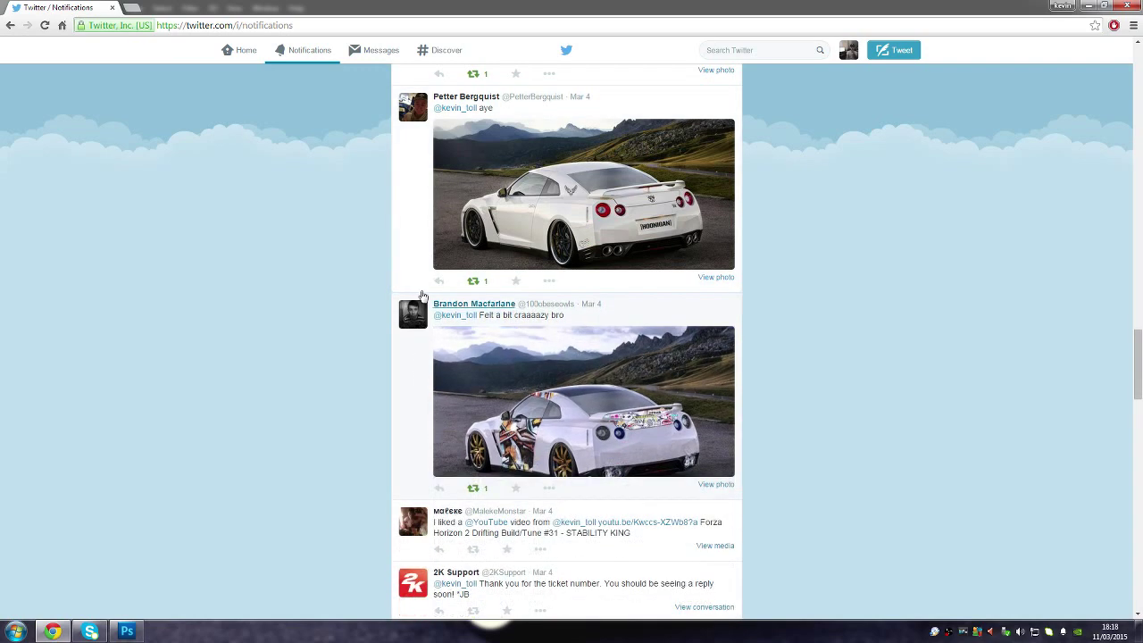
click(418, 185)
click(551, 193)
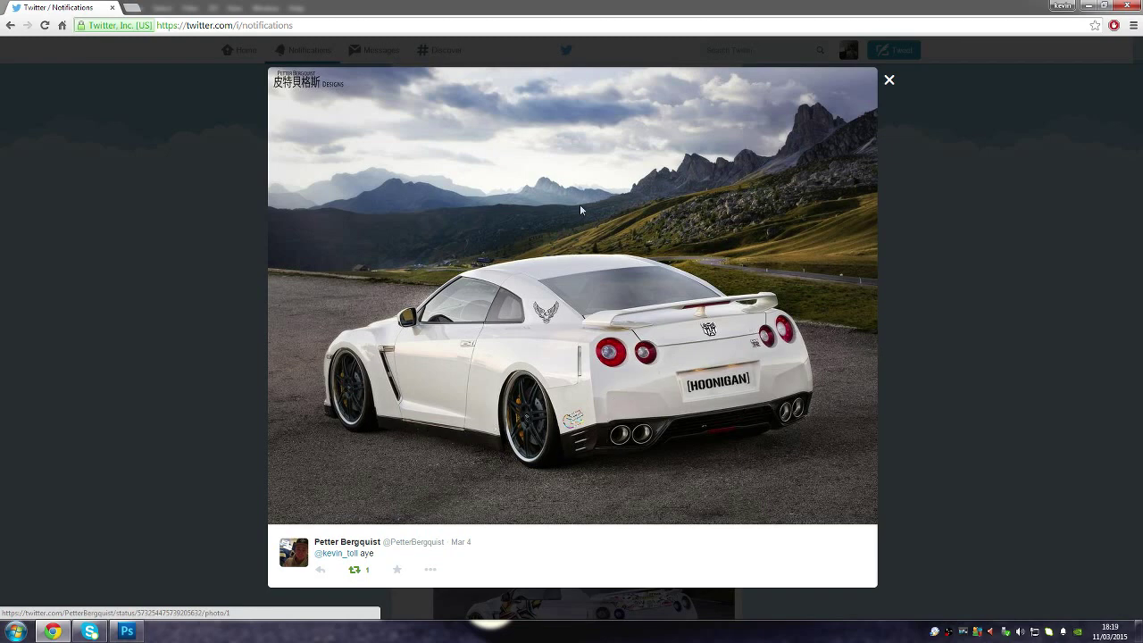
click(889, 81)
Step: Expand the winged GT-R tweet and enlarge its photo
scroll(413, 464, up, 3)
click(421, 444)
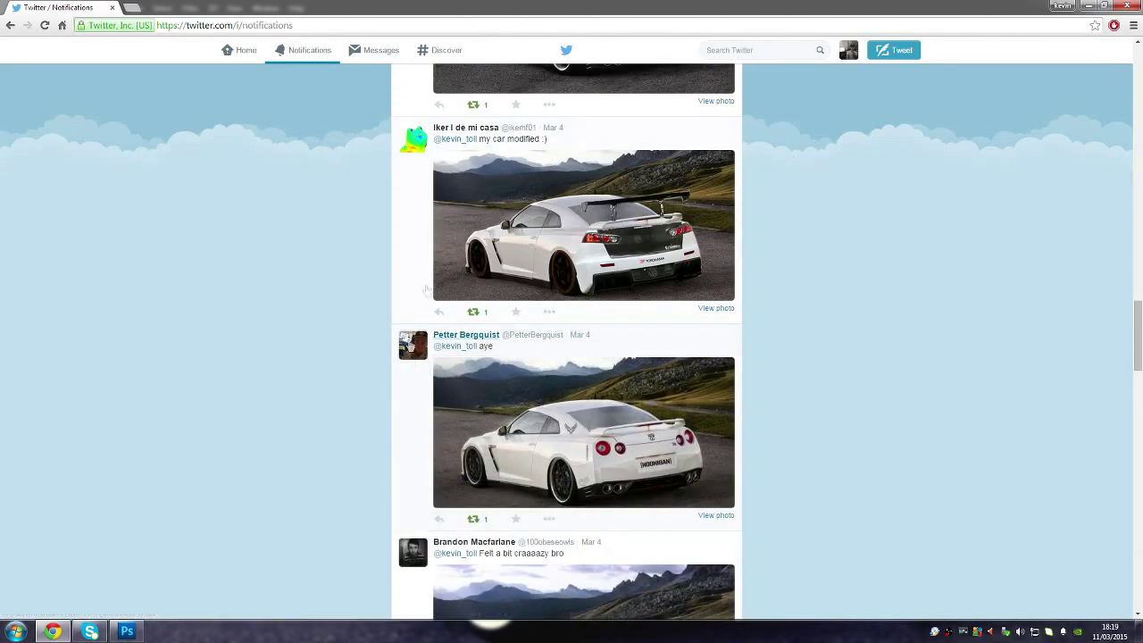
click(432, 250)
click(489, 205)
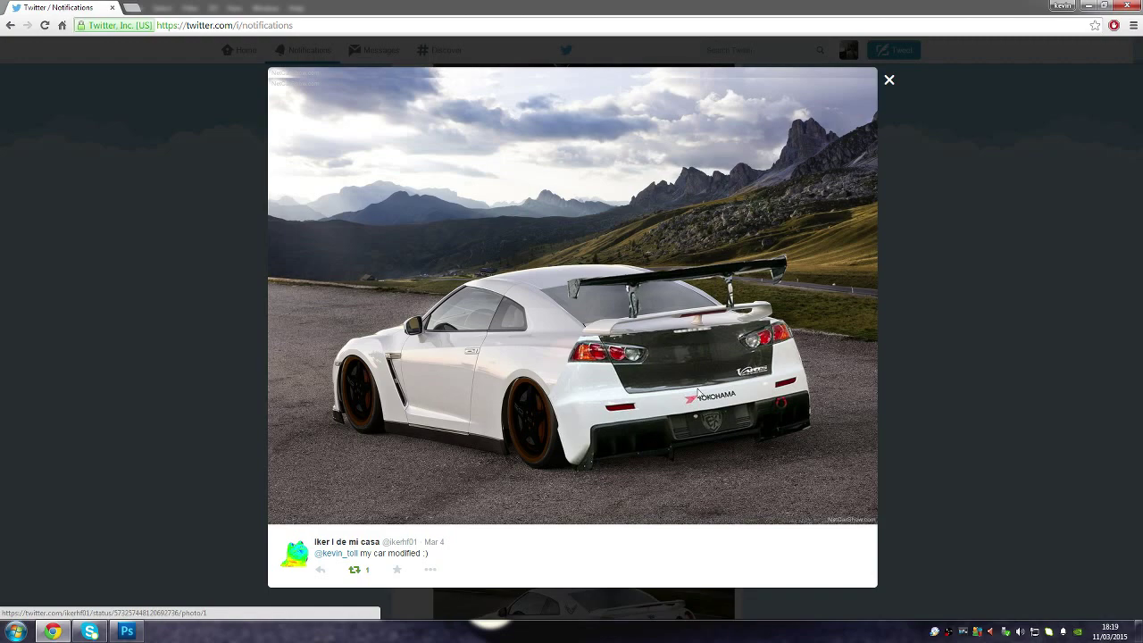
Step: Close the winged GT-R photo, then view and close the grayscale GT-R photo
click(889, 80)
scroll(760, 331, up, 2)
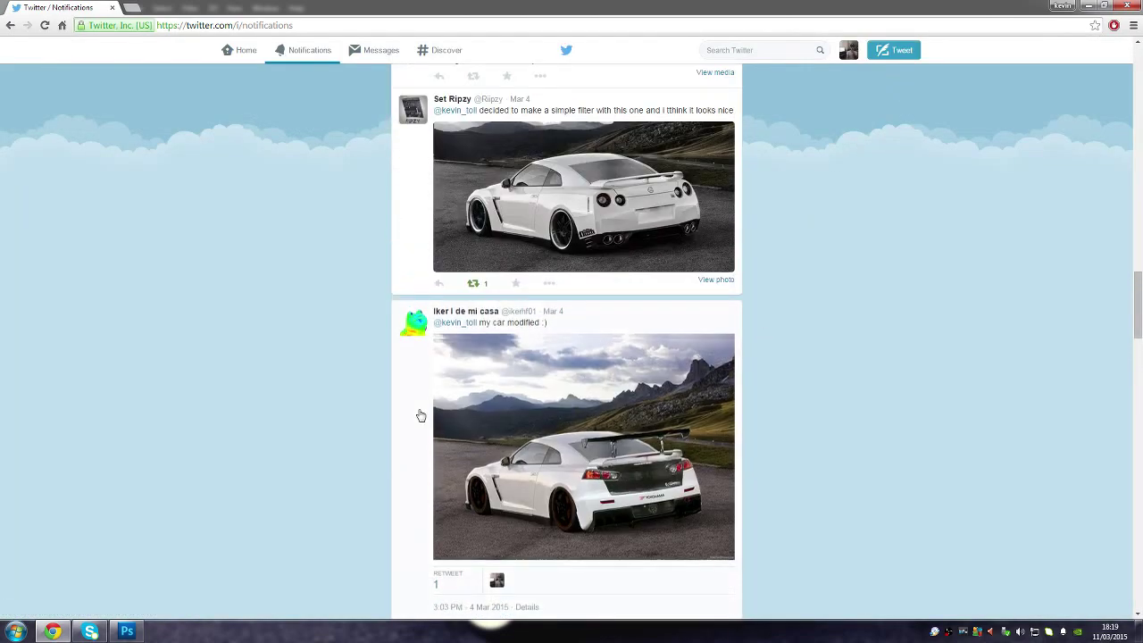
scroll(419, 413, up, 2)
click(428, 375)
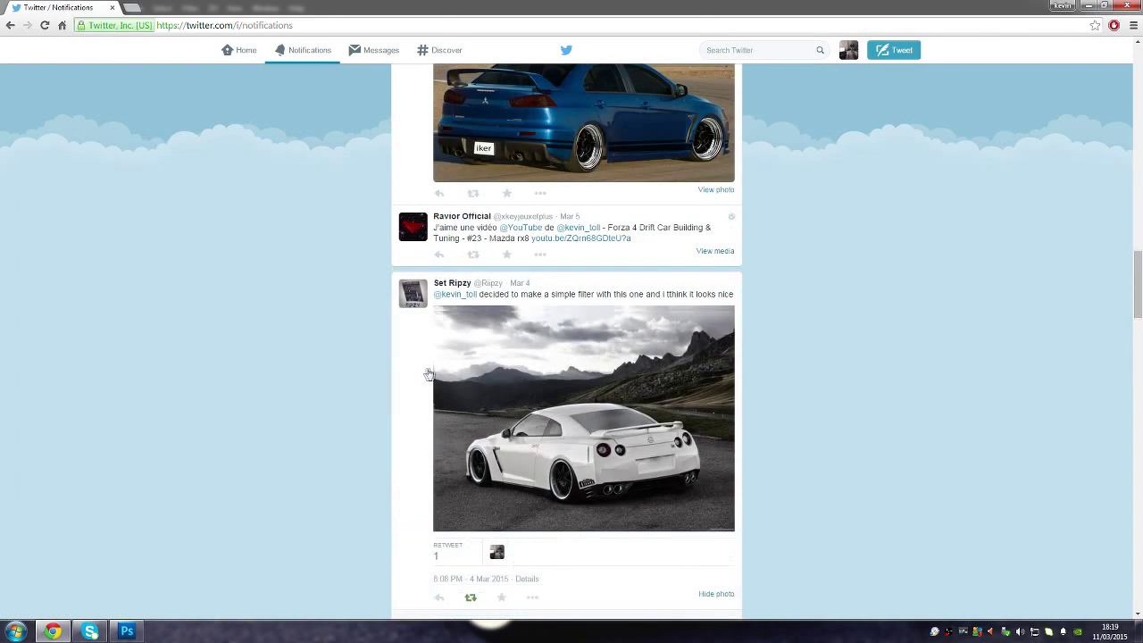
scroll(518, 393, down, 1)
click(533, 337)
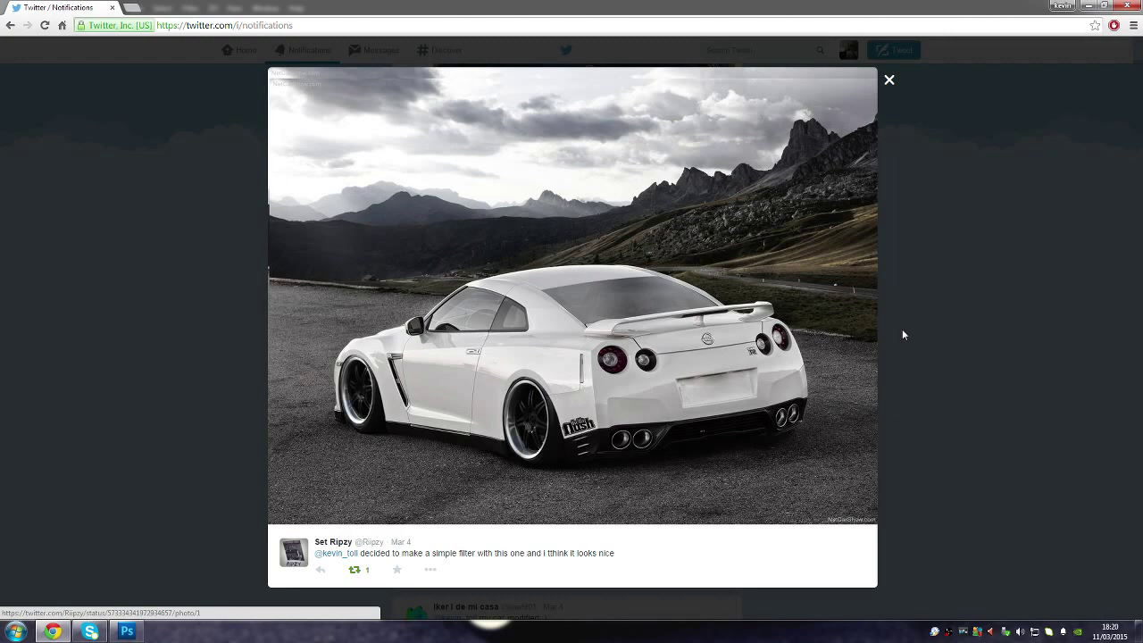
click(890, 80)
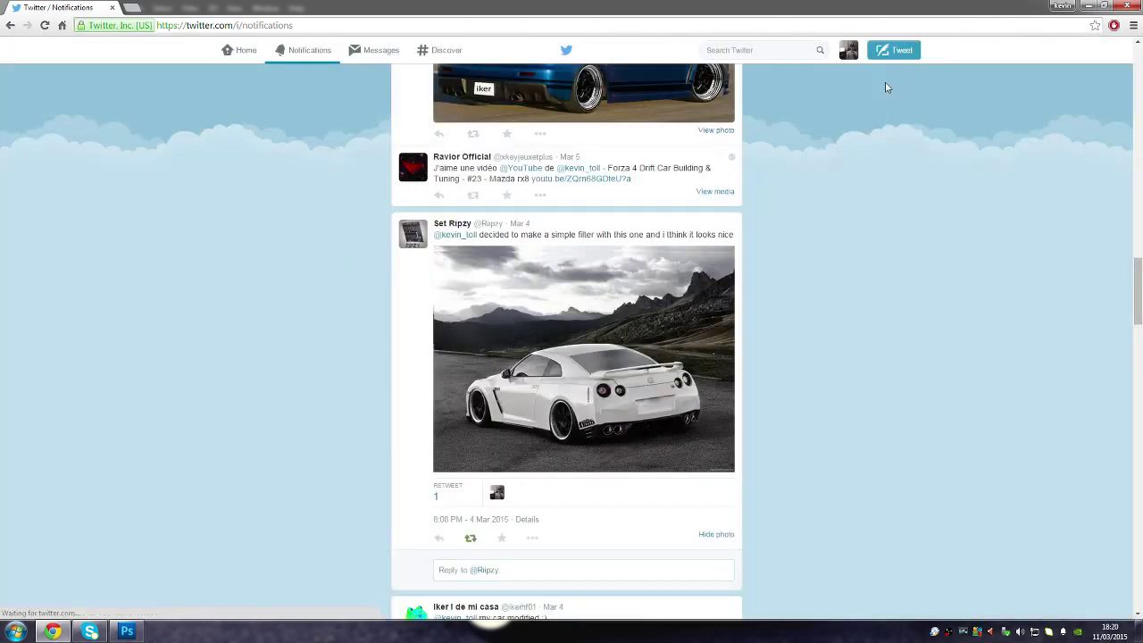
Step: Scroll the feed to the purple-wheeled GT-R tweet and expand it
scroll(691, 385, up, 2)
scroll(691, 385, up, 1)
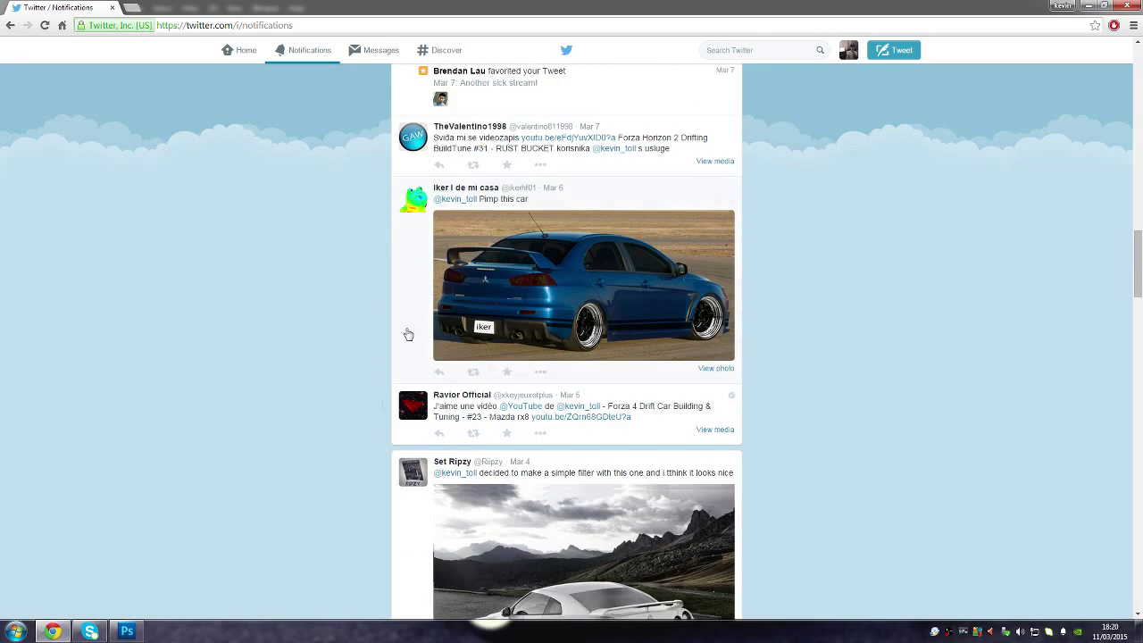
scroll(401, 533, up, 4)
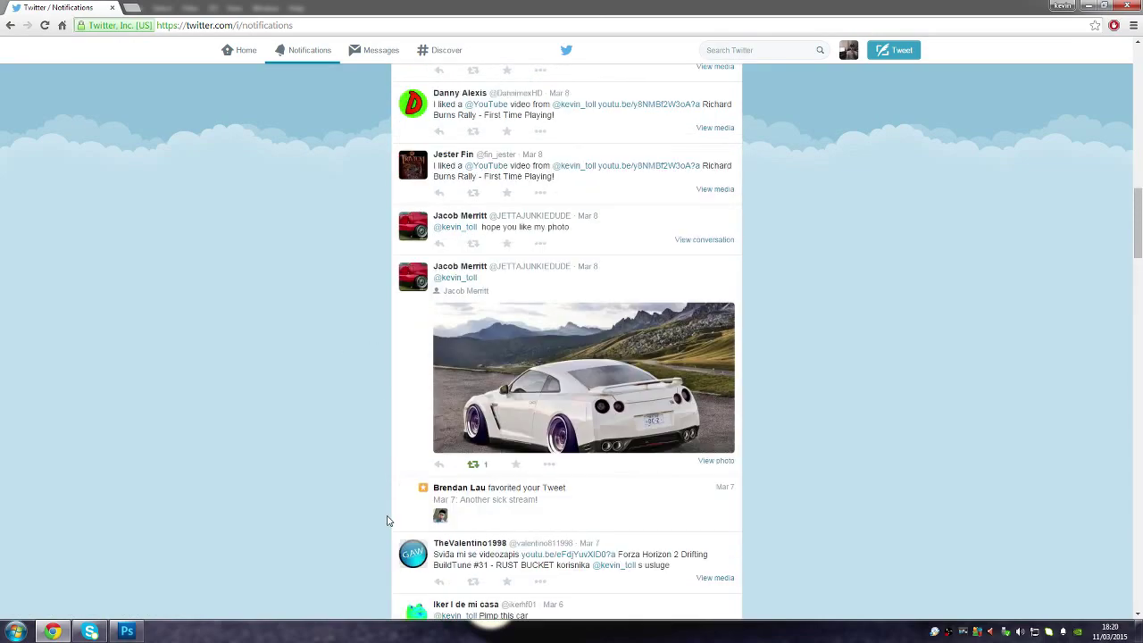
scroll(403, 393, up, 2)
scroll(409, 382, up, 1)
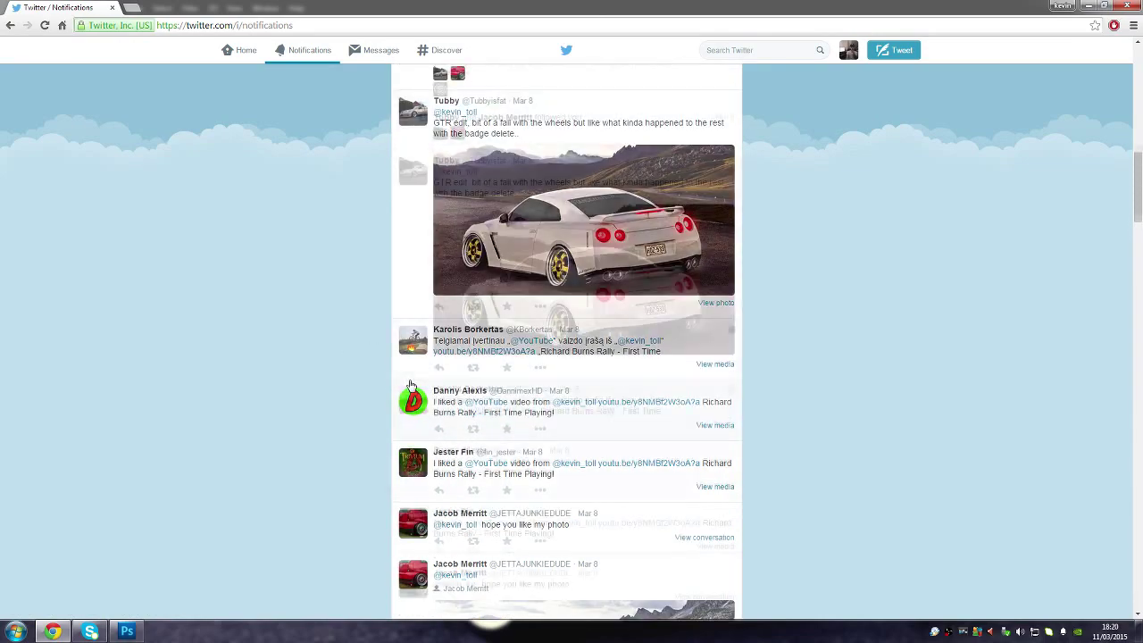
scroll(409, 382, up, 2)
scroll(411, 384, up, 3)
scroll(416, 389, down, 4)
scroll(416, 390, down, 10)
scroll(420, 390, up, 3)
click(399, 324)
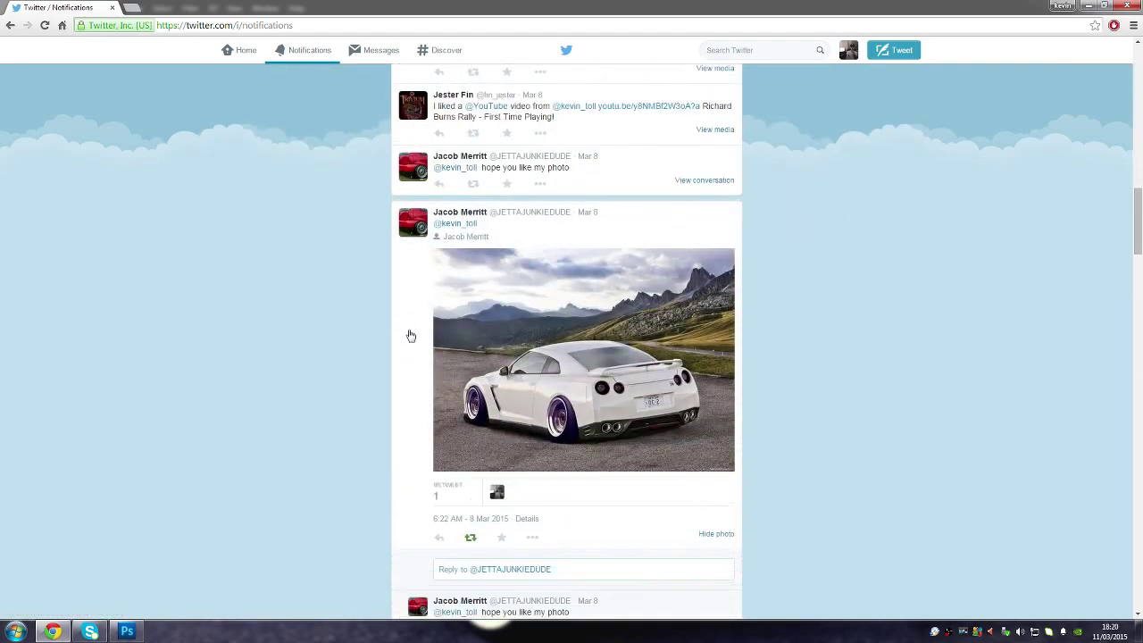
Step: View the purple-wheeled GT-R photo enlarged, then close it and collapse the tweet
click(559, 406)
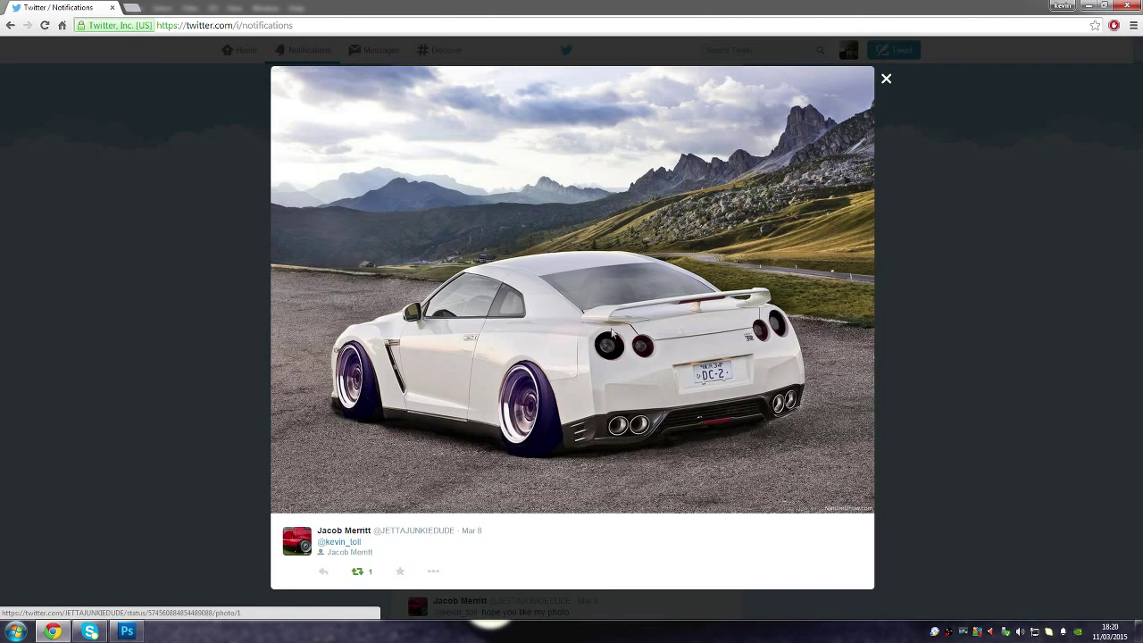
click(887, 81)
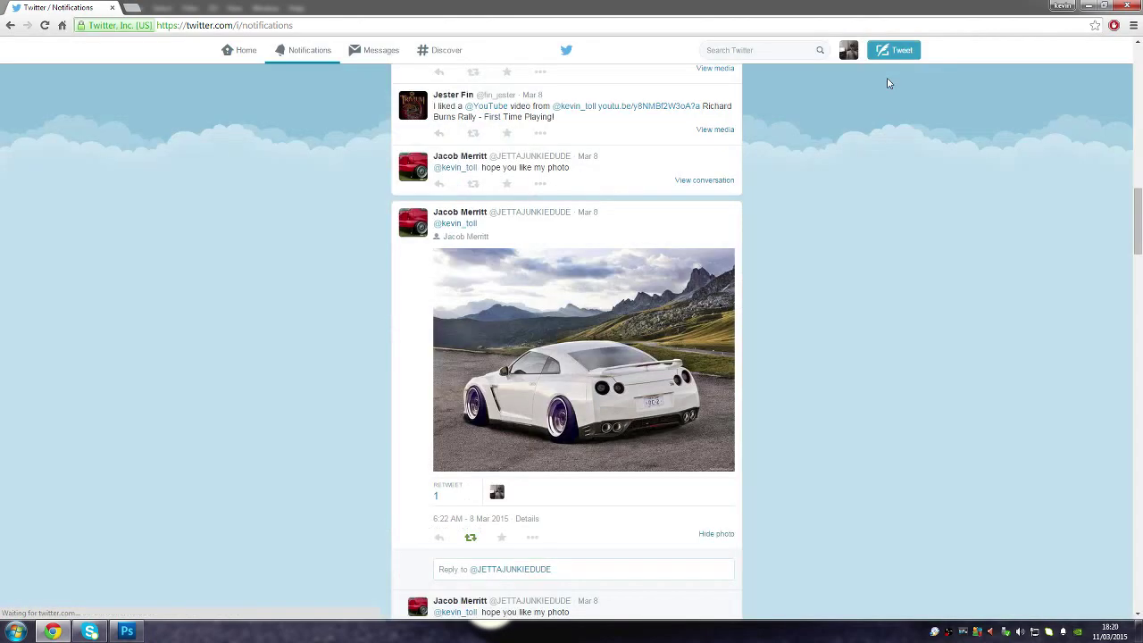
click(406, 341)
Step: Expand the gold-wheeled GT-R tweet, view its photo, and close it
scroll(406, 341, up, 5)
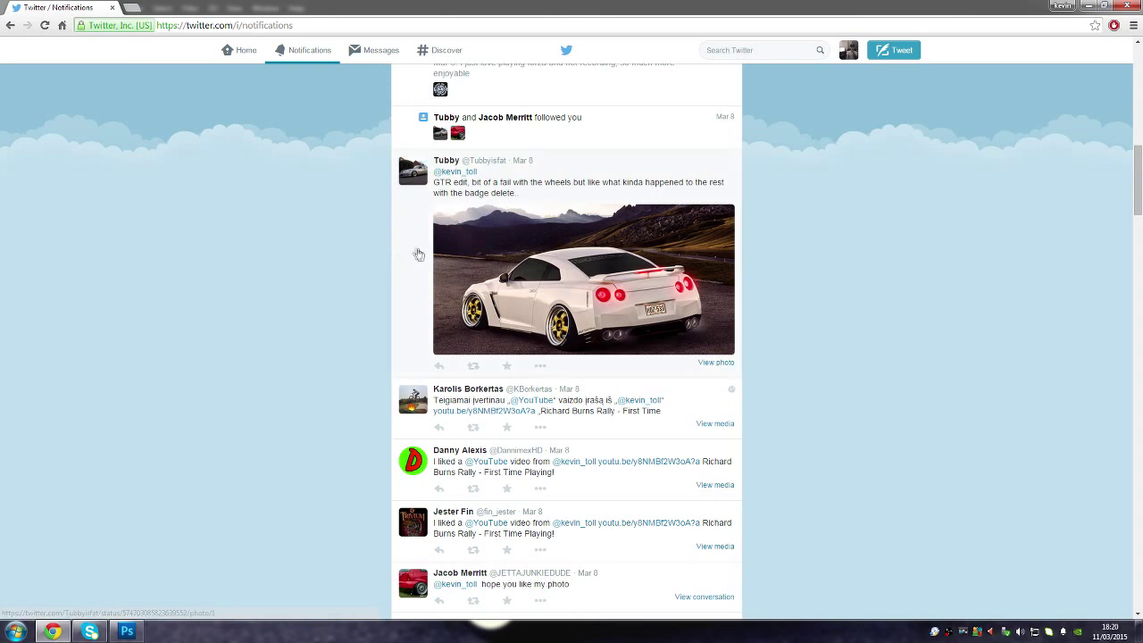
click(409, 263)
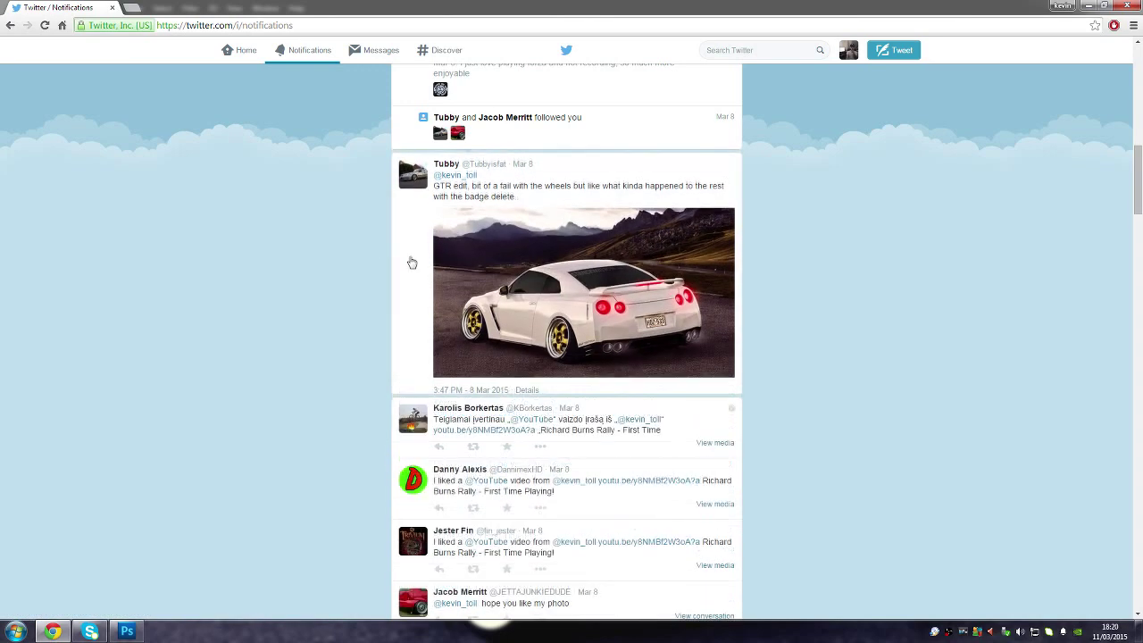
click(586, 286)
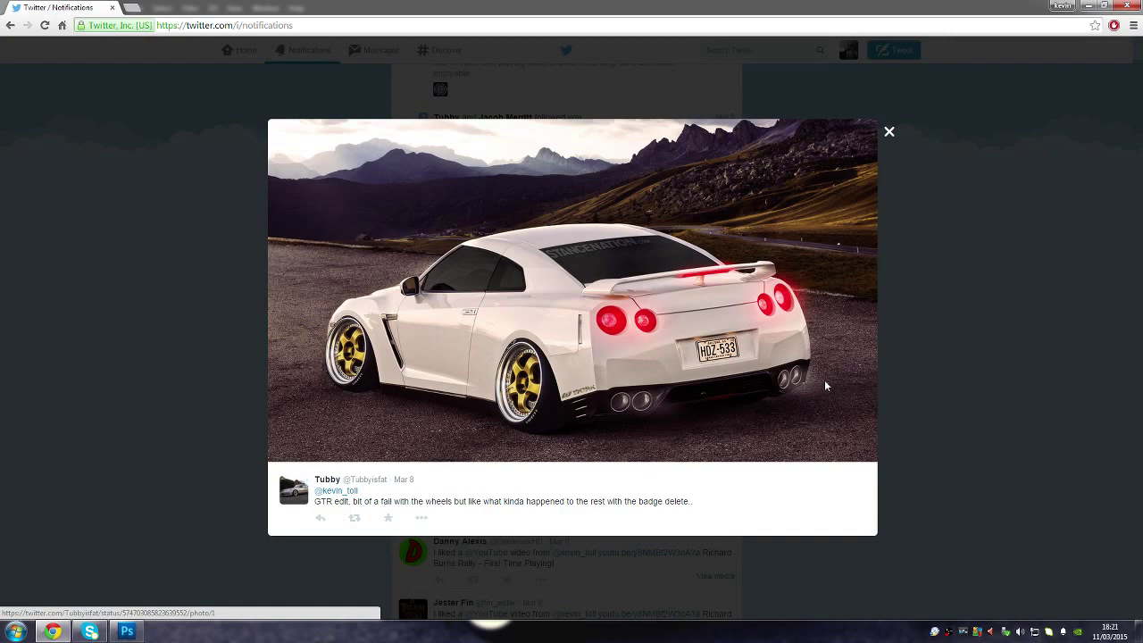
click(889, 133)
Step: Scroll the feed briefly, then close the browser to return to Photoshop
scroll(831, 220, up, 3)
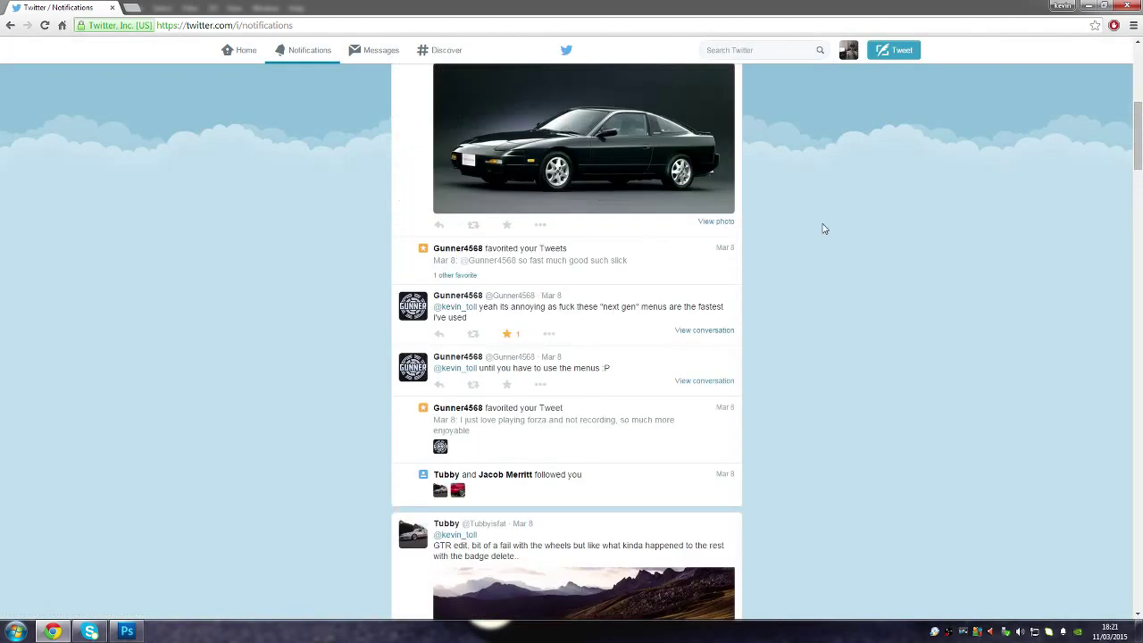
scroll(821, 227, up, 4)
scroll(822, 230, up, 3)
scroll(820, 246, down, 6)
scroll(819, 248, down, 6)
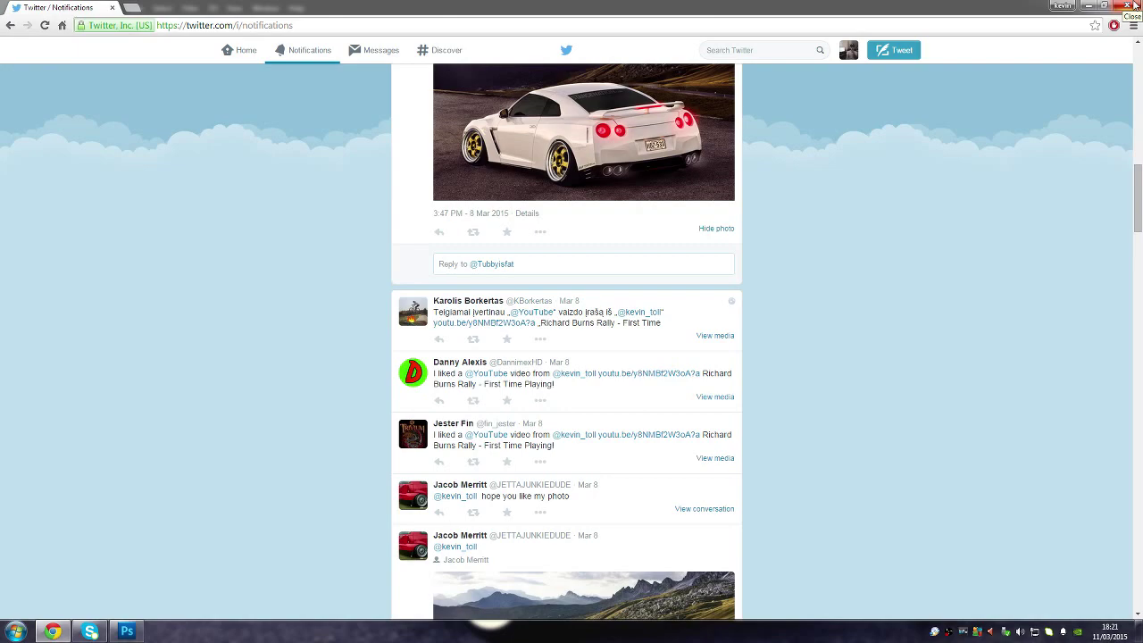
click(1135, 5)
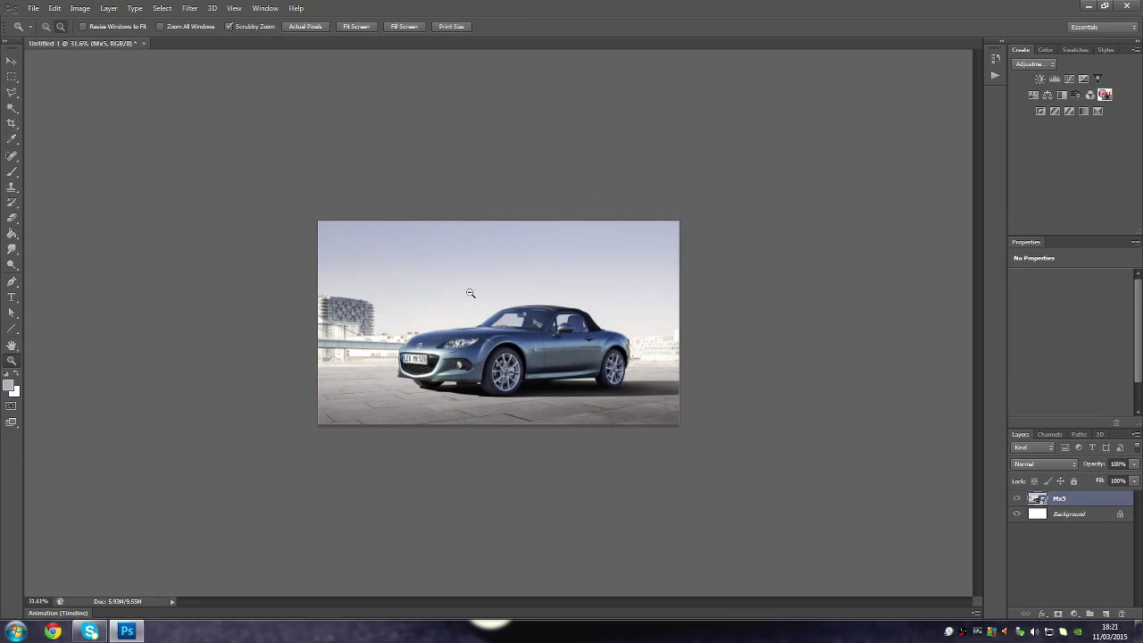
Step: Fit the Mazda photo to the window, zoom out one step, and select the Lasso tool
click(353, 26)
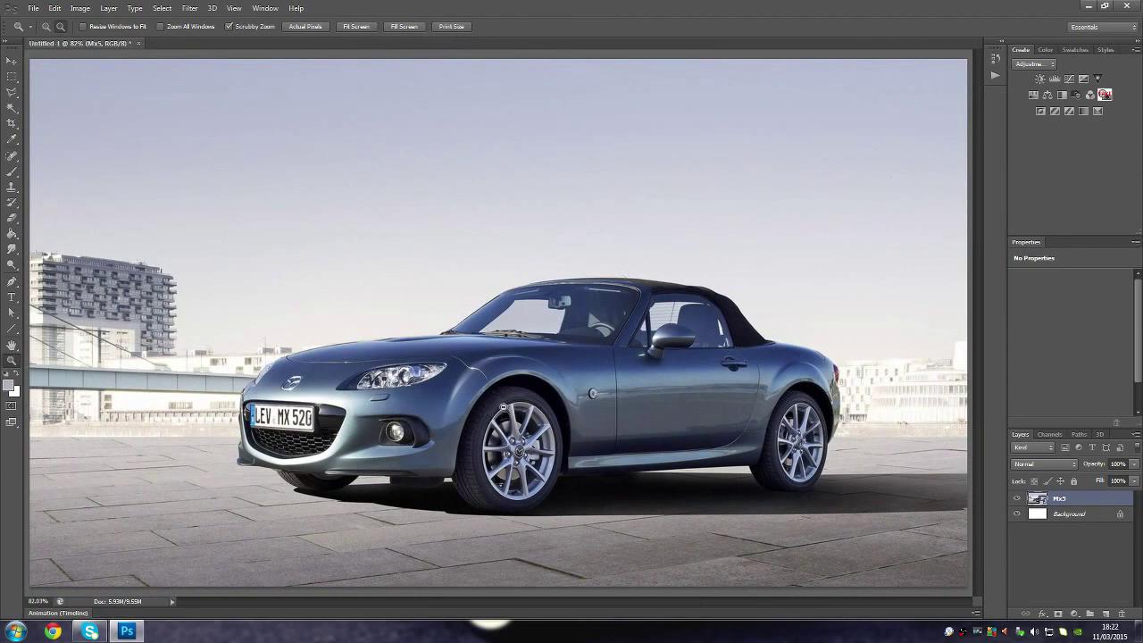
alt+click(507, 384)
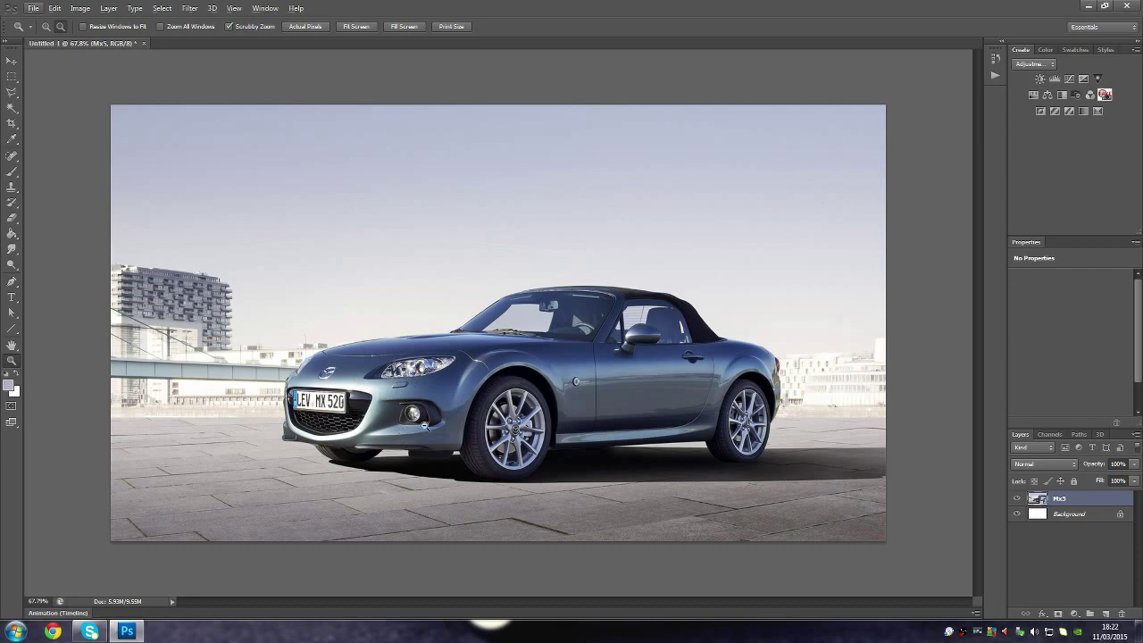
click(12, 93)
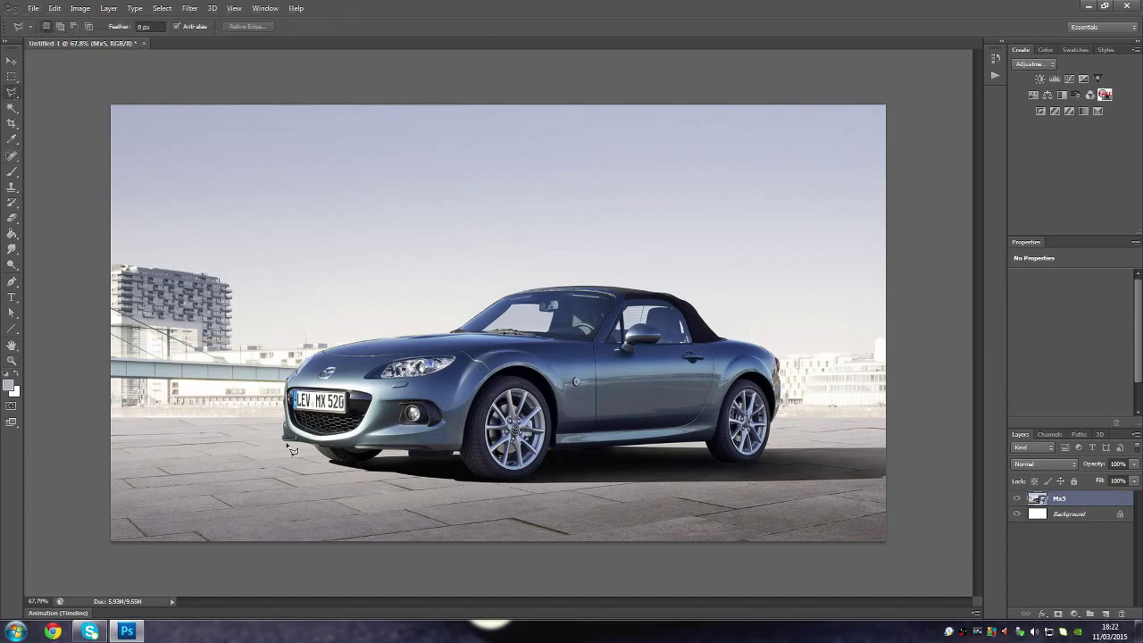
Step: Lasso a selection around the MX-5's lower body edge
scroll(294, 451, up, 3)
mouse_move(284, 479)
mouse_down()
mouse_move(570, 493)
mouse_move(585, 397)
mouse_move(668, 326)
mouse_move(718, 337)
mouse_move(740, 357)
mouse_move(760, 450)
mouse_move(912, 500)
mouse_move(866, 466)
mouse_move(873, 451)
mouse_move(739, 420)
mouse_move(773, 356)
mouse_move(815, 344)
mouse_up()
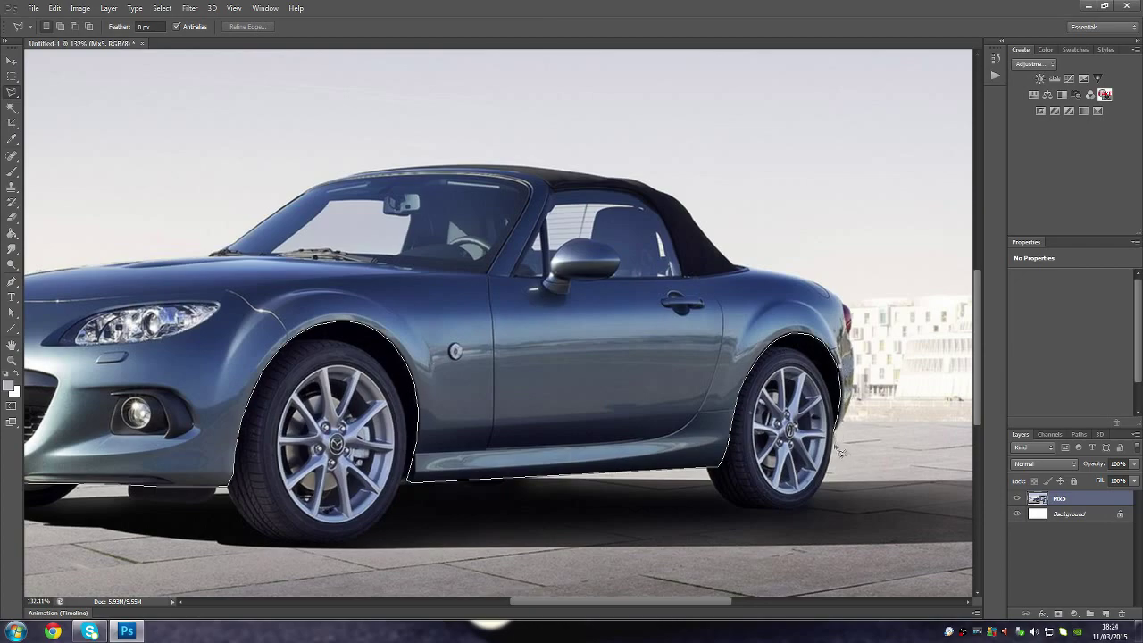
mouse_move(839, 464)
mouse_down()
mouse_move(898, 460)
mouse_move(124, 301)
mouse_up()
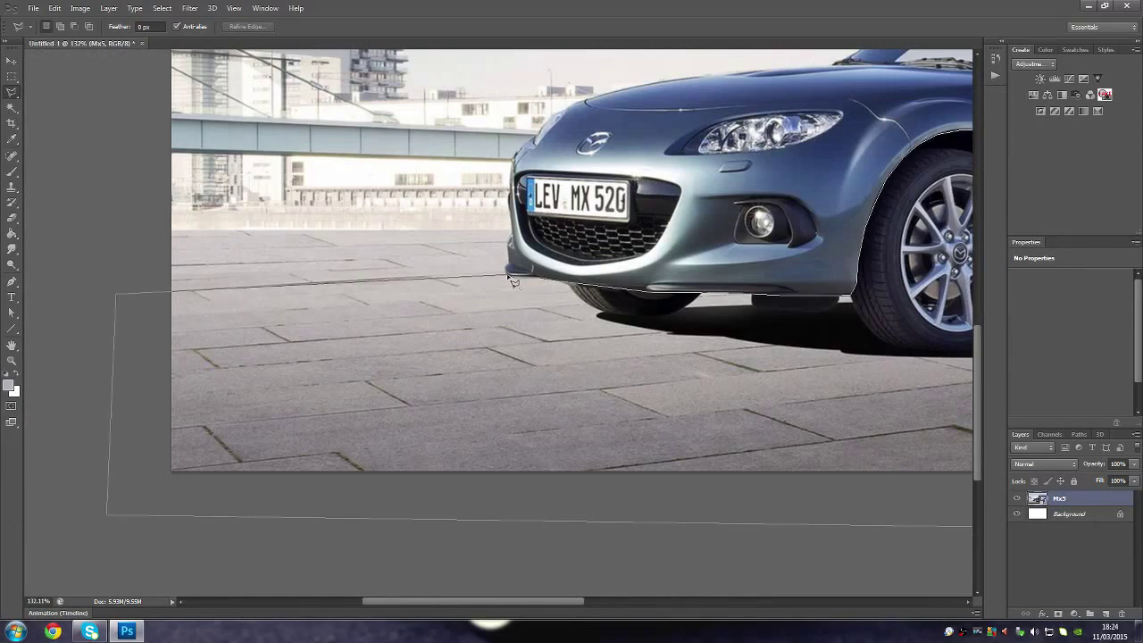
drag(125, 301, 509, 273)
Step: Delete the Background layer and duplicate the Mx5 layer
right_click(1074, 515)
click(523, 235)
right_click(1058, 498)
click(1050, 102)
key(Return)
right_click(1067, 499)
Step: Deselect, fit the view, and nudge the car layer down with the Move tool
key(Escape)
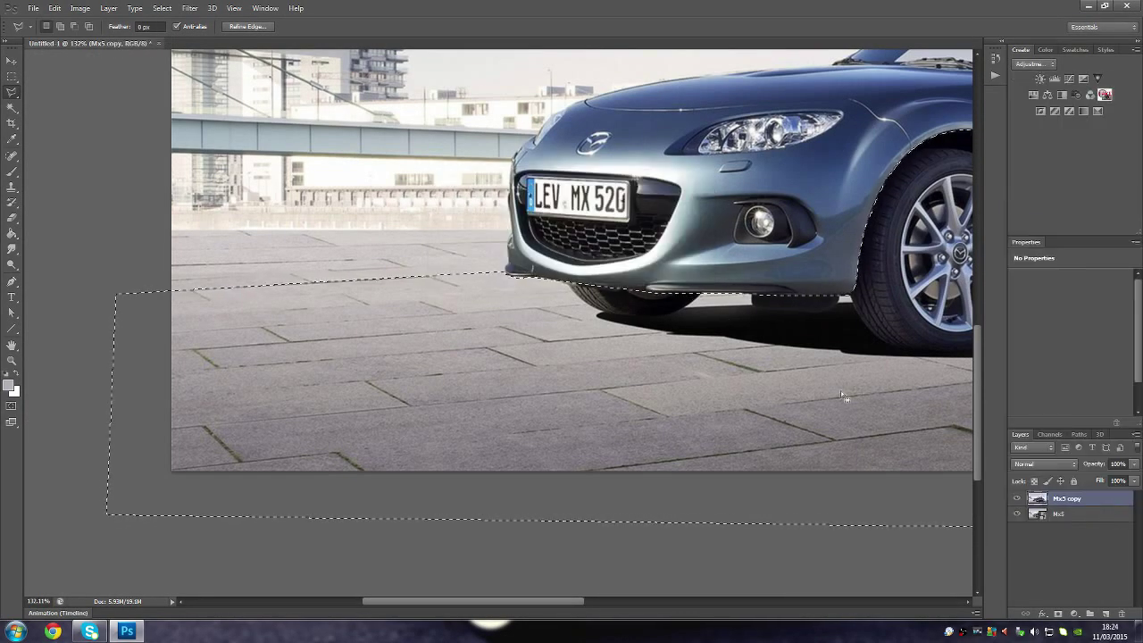
key(ctrl+d)
key(z)
click(356, 26)
key(v)
key(shift+Down)
key(shift+Down)
key(shift+Down)
key(Down)
key(Down)
key(Down)
key(Down)
key(Down)
key(Down)
key(Down)
key(Down)
key(Down)
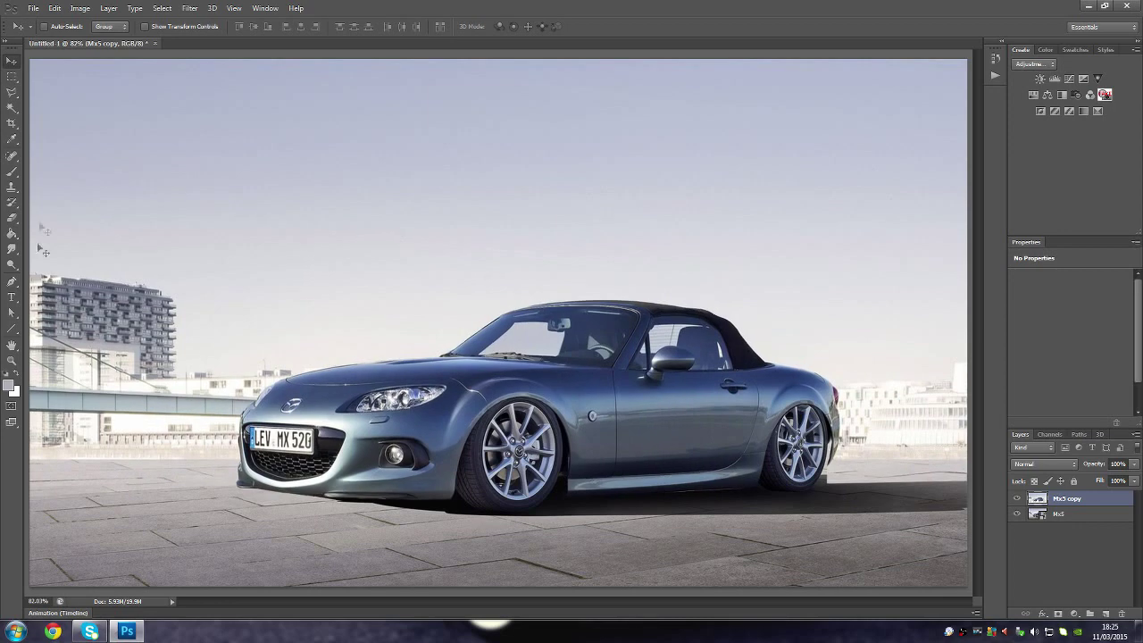
Step: Erase the grey patch beside the rear wheel and recheck the layer's position
click(12, 217)
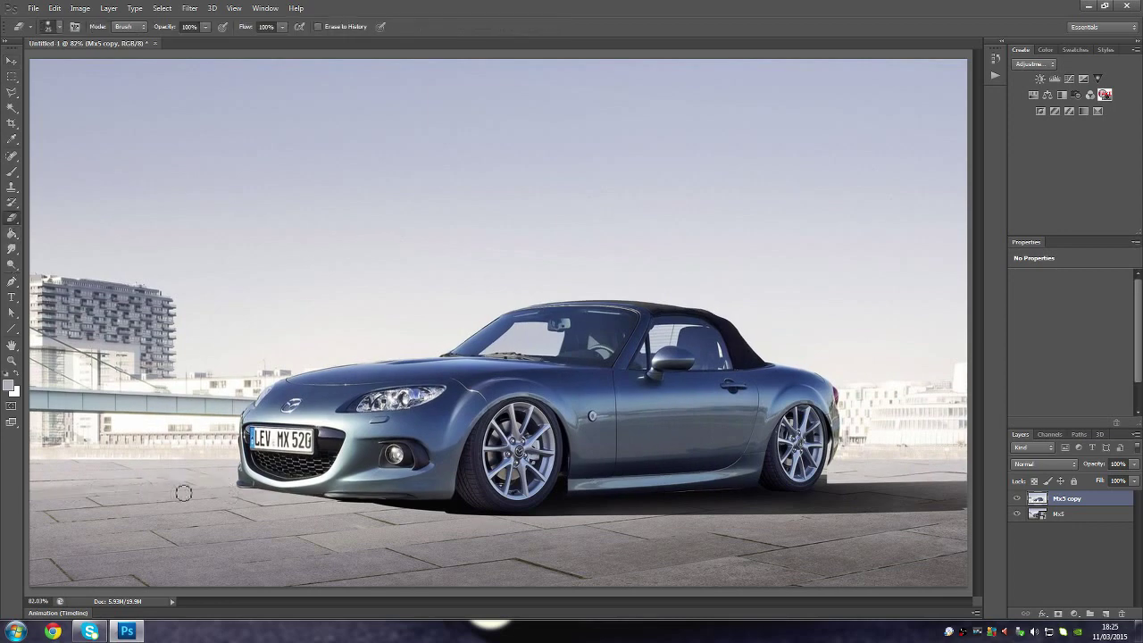
drag(834, 479, 960, 475)
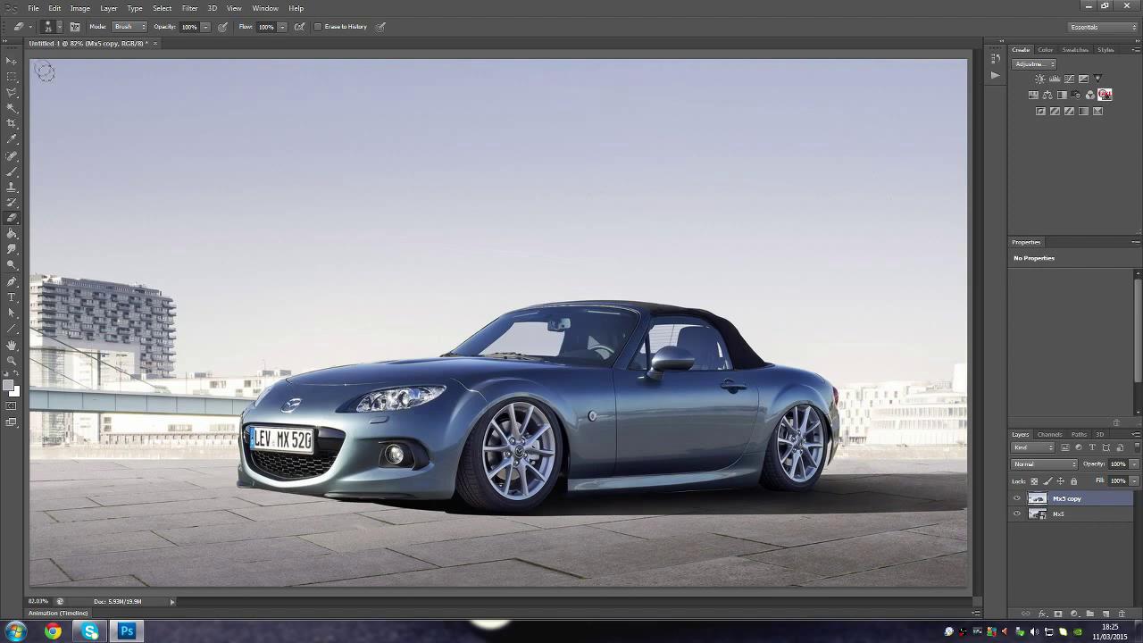
key(v)
key(Left)
key(Right)
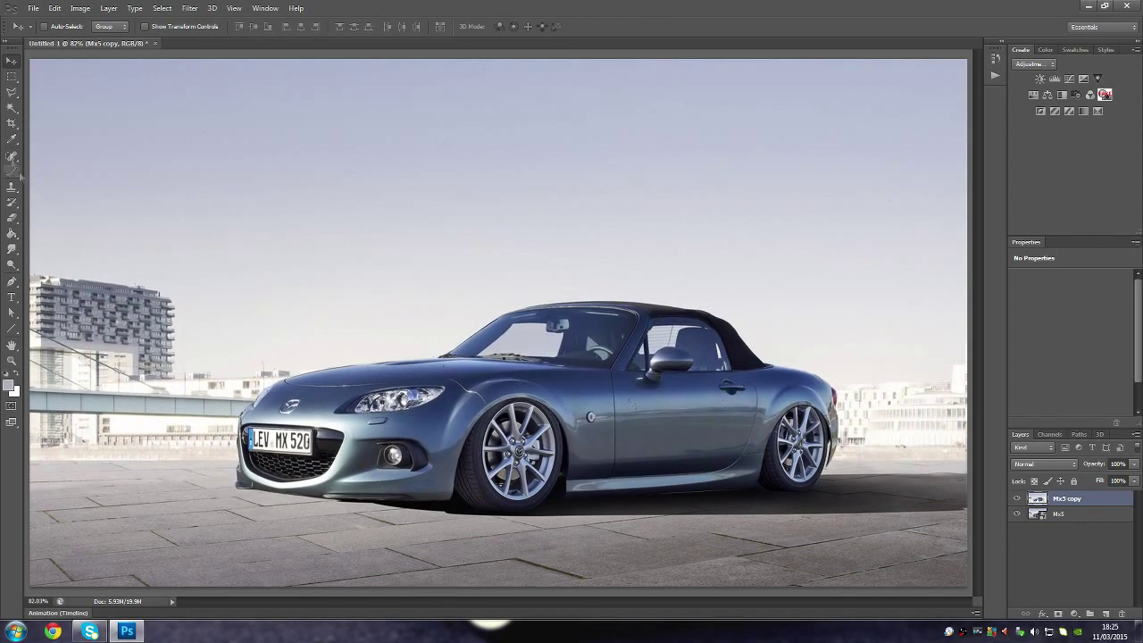
Step: Nudge the car layer up slightly and zoom out to the whole image
click(12, 217)
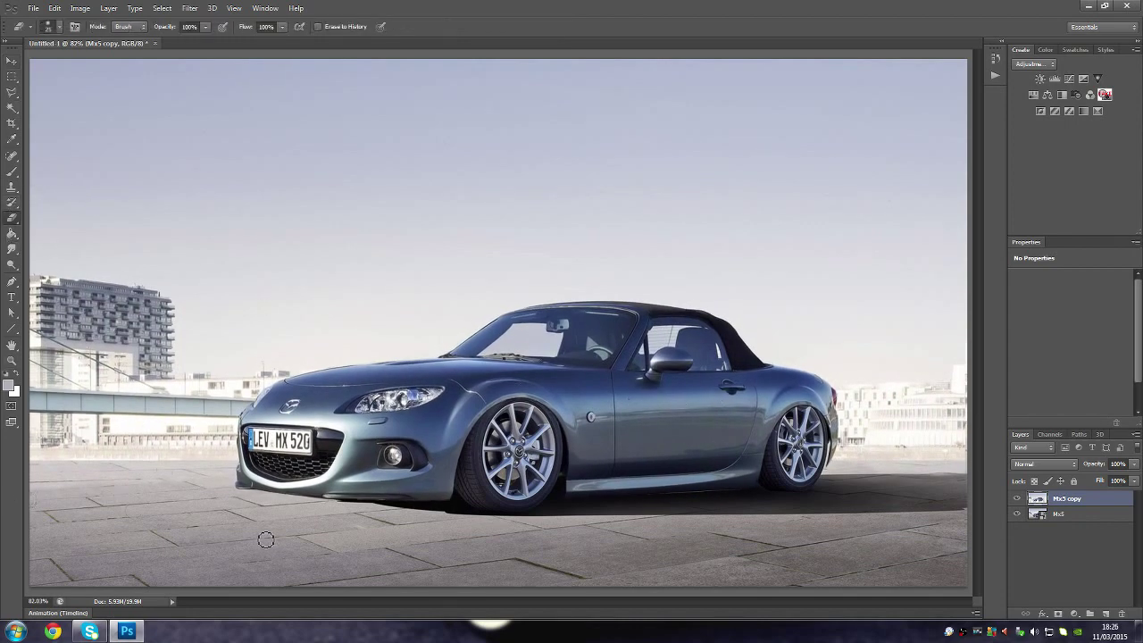
click(11, 61)
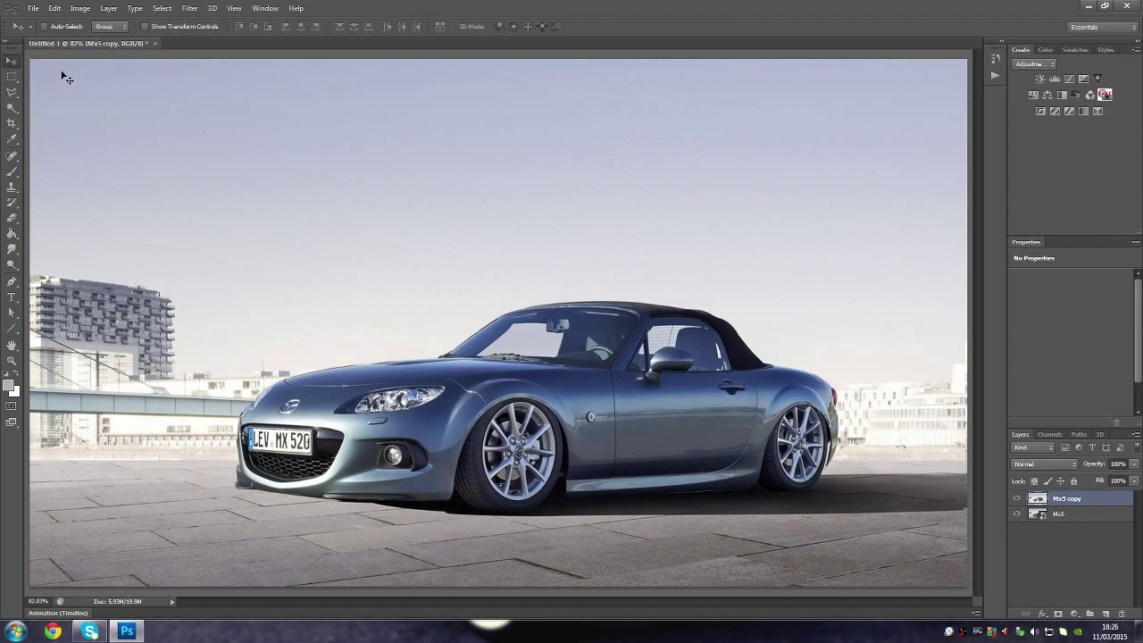
key(Up)
key(Up)
key(ctrl+minus)
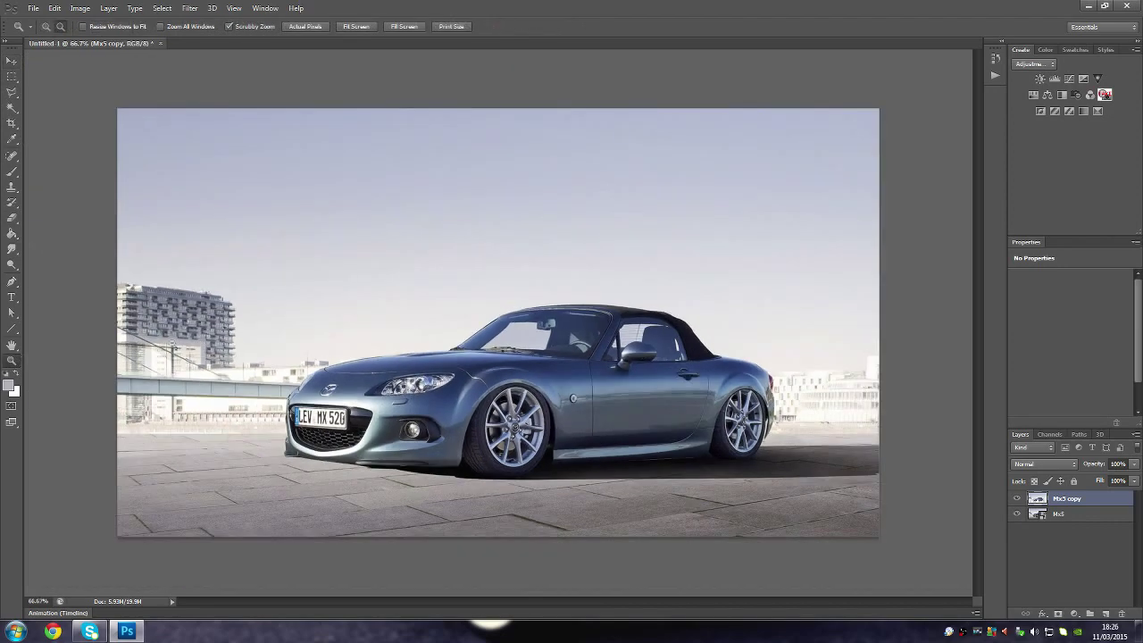
Step: Open the Widebody Subaru image via File > Open
click(33, 8)
click(45, 35)
double_click(647, 283)
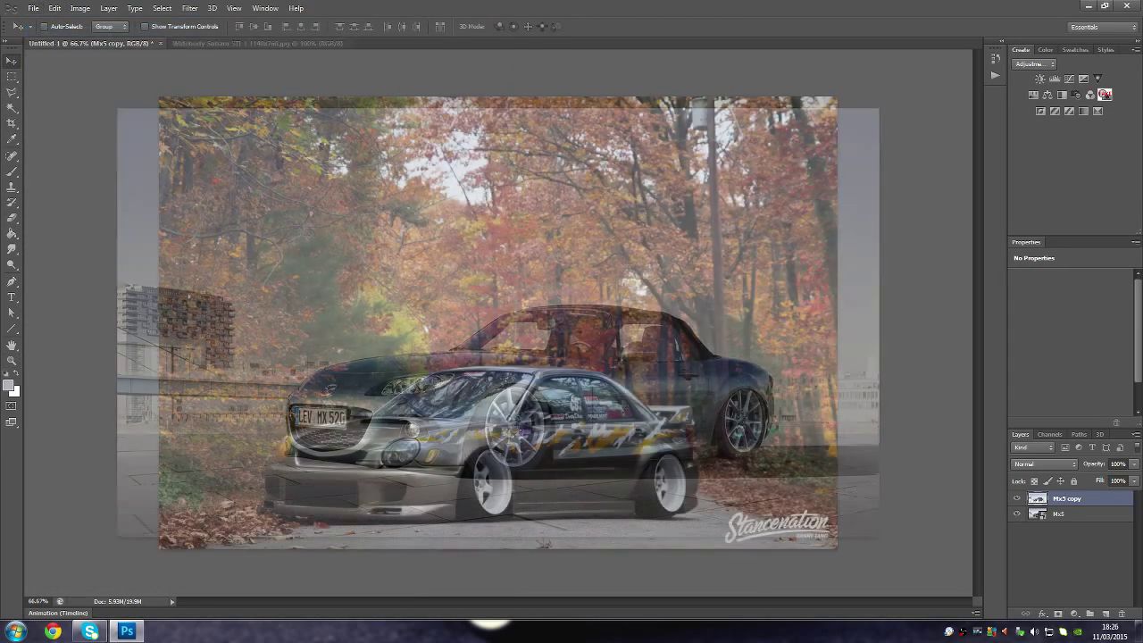
scroll(497, 482, up, 3)
scroll(497, 482, down, 1)
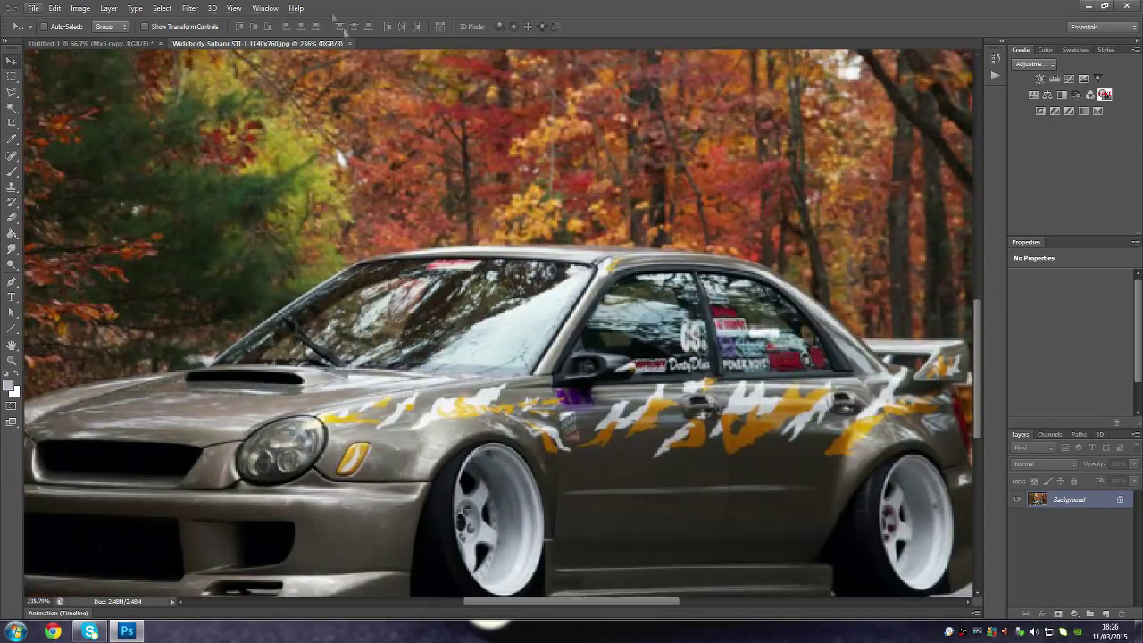
Step: Close the Subaru image and open the 350z Wheels photo instead
key(ctrl+w)
click(33, 8)
click(45, 35)
click(794, 435)
scroll(815, 436, up, 3)
Step: Lasso around the 350Z's multi-spoke wheel
key(l)
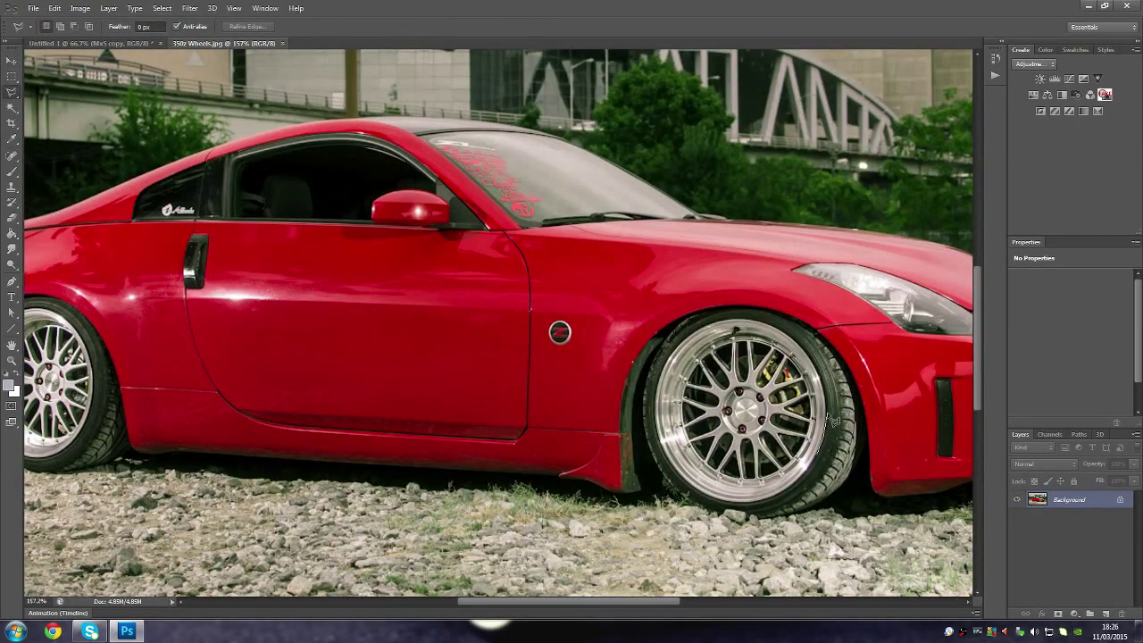
drag(832, 423, 741, 323)
drag(658, 399, 778, 507)
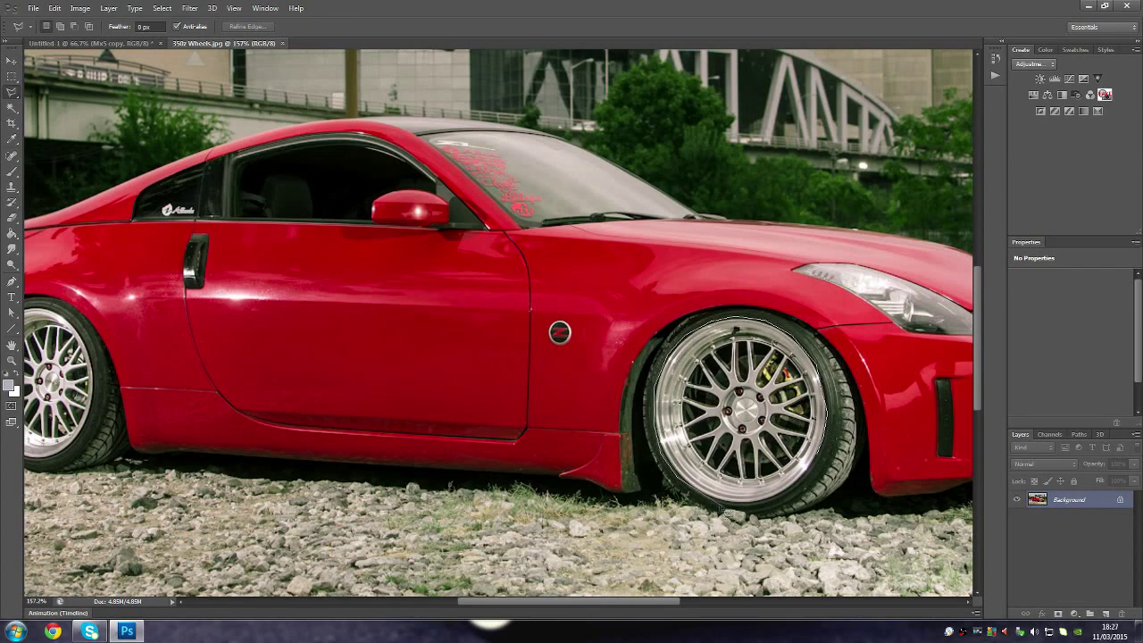
drag(779, 507, 830, 437)
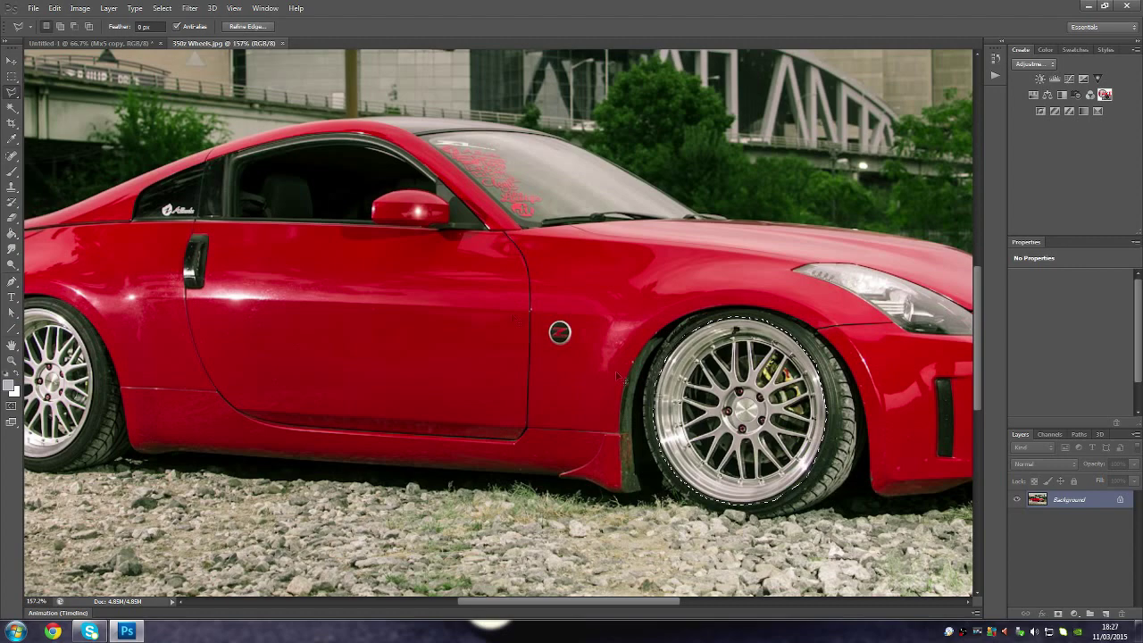
Step: Copy the wheel, paste it into the MX-5 document, and drag it onto the front wheel
key(ctrl+c)
key(ctrl+Tab)
key(ctrl+v)
click(14, 61)
mouse_move(497, 321)
mouse_down()
mouse_move(514, 420)
mouse_move(532, 437)
mouse_up()
Step: Free-transform the pasted wheel larger to cover the front wheel
key(ctrl+t)
drag(514, 392, 514, 380)
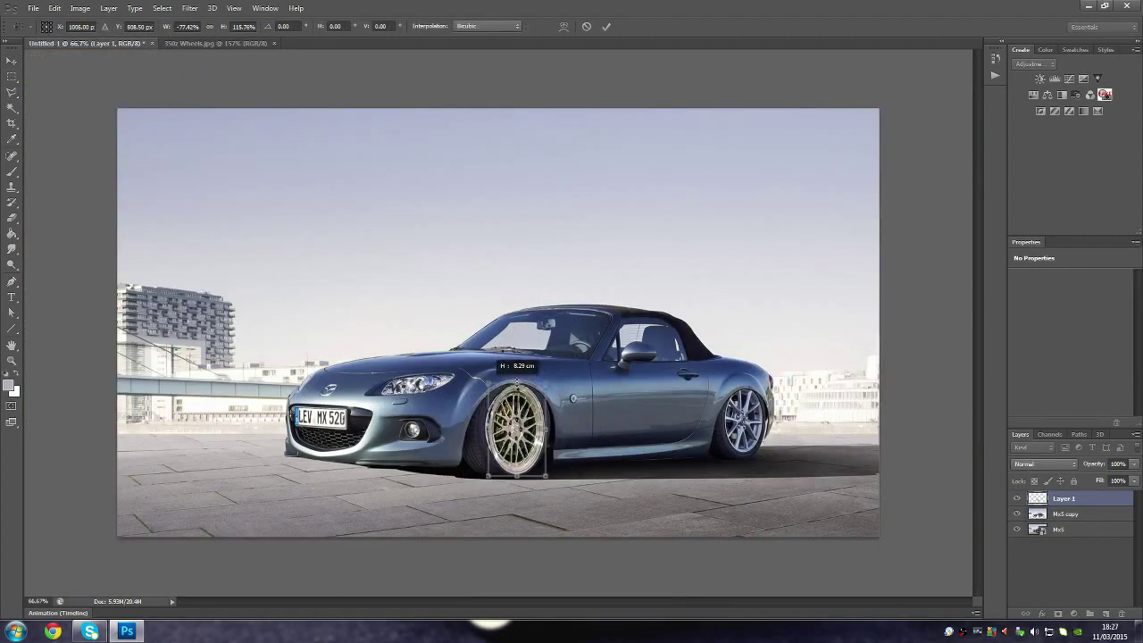
drag(486, 434, 480, 428)
key(Return)
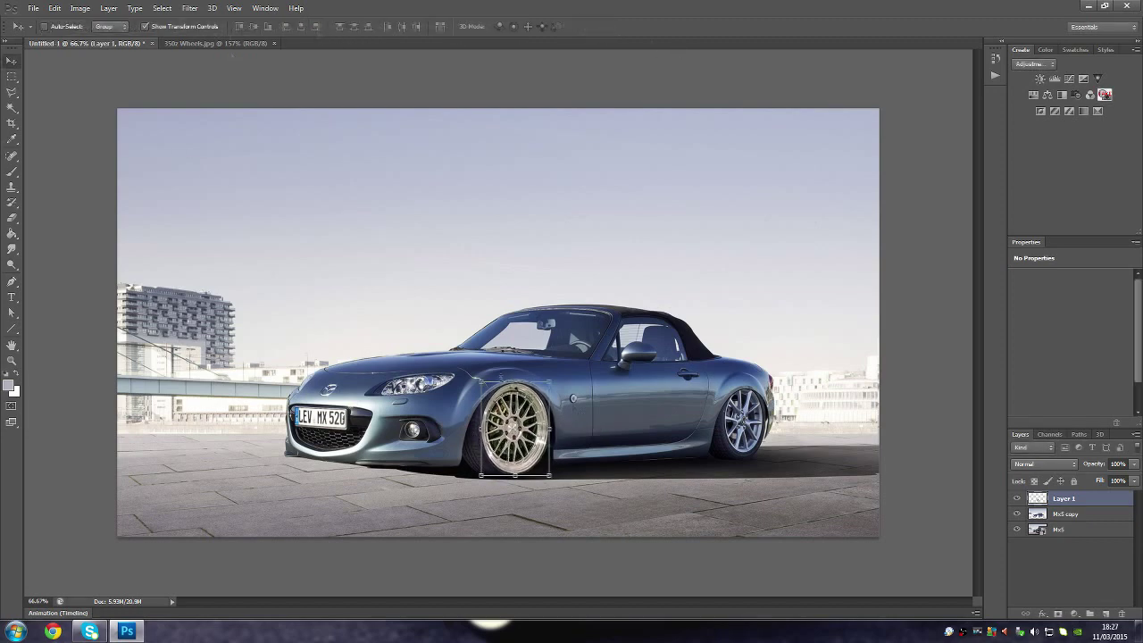
Step: Reshape the wheel and apply a Perspective transform to match the car's angle
key(ctrl+t)
drag(515, 380, 516, 386)
drag(551, 432, 554, 432)
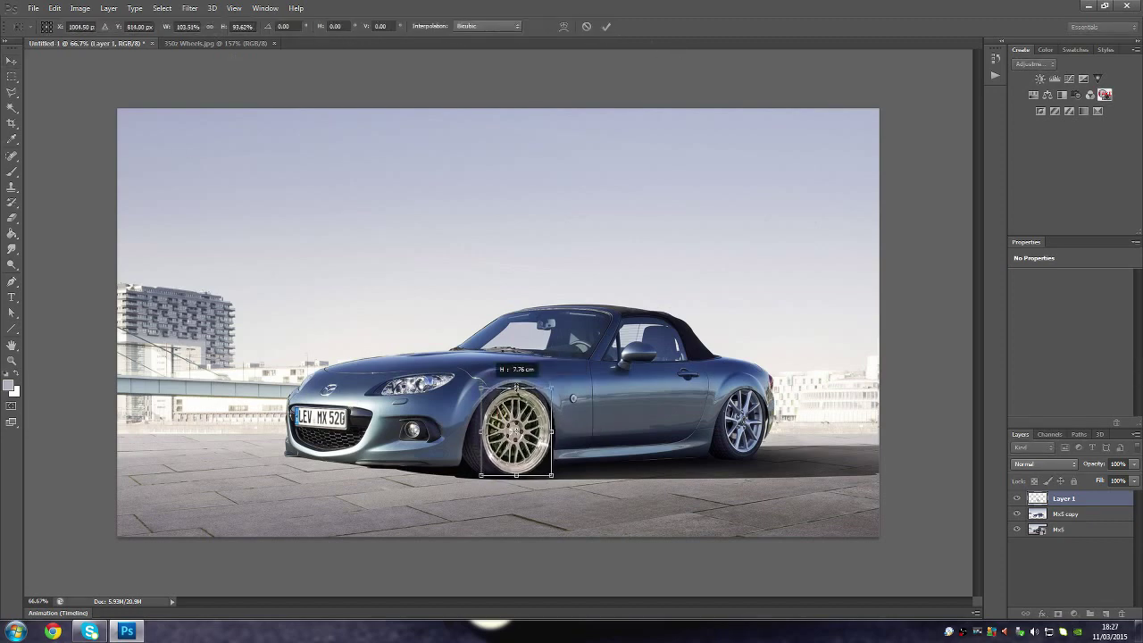
drag(517, 389, 515, 391)
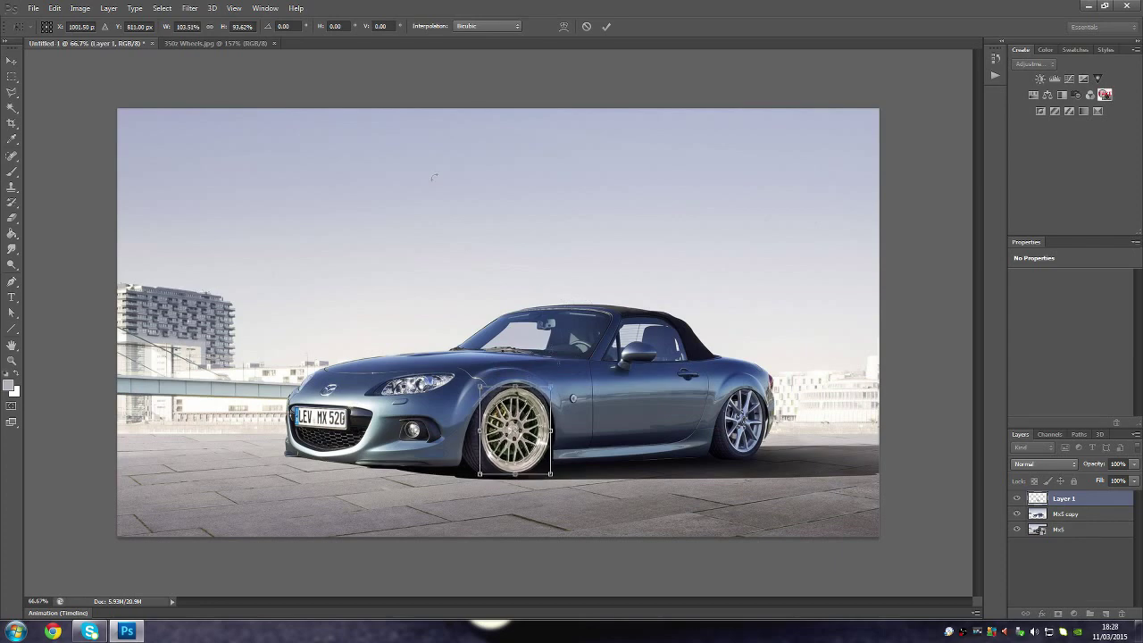
right_click(515, 390)
click(553, 467)
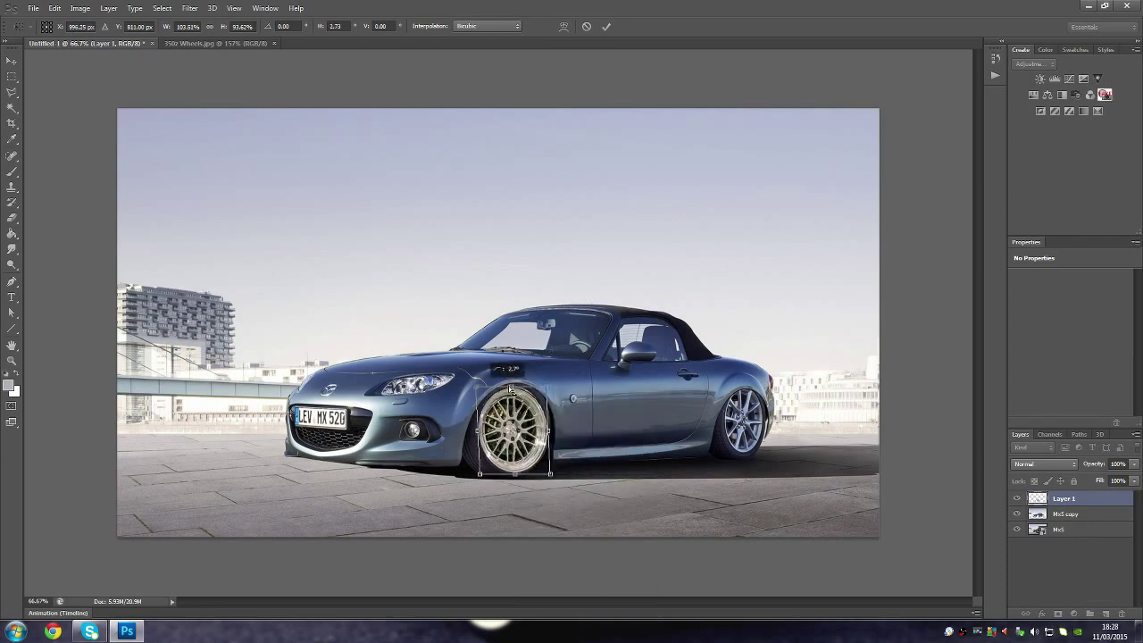
drag(551, 384, 559, 385)
click(607, 26)
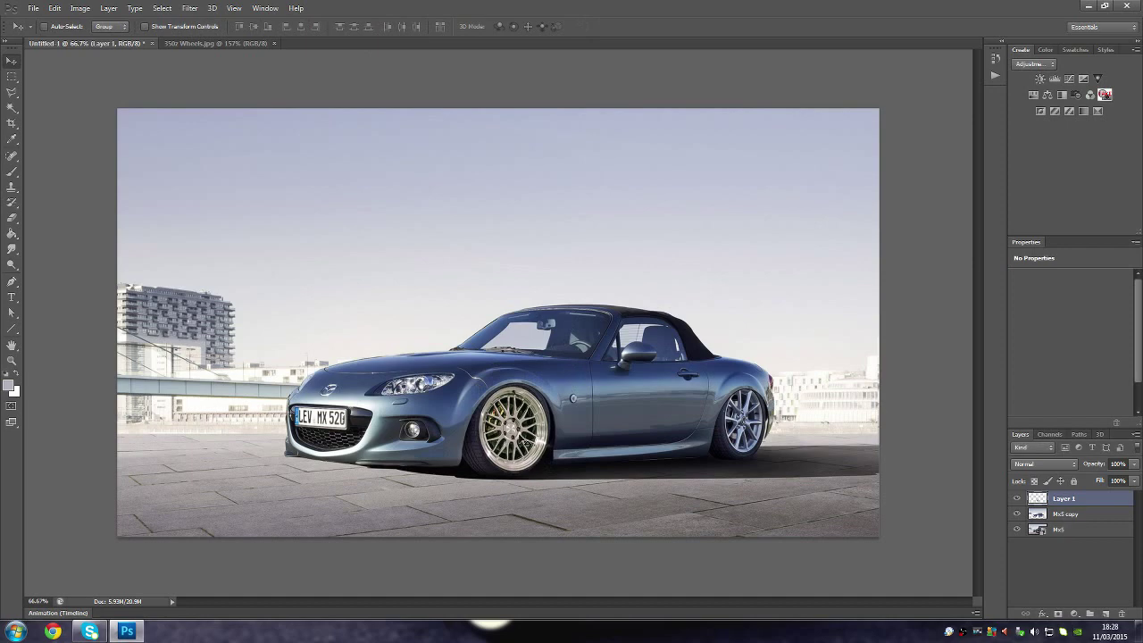
Step: Stretch the wheel's bottom downward and commit its final shape
key(ctrl+t)
drag(514, 470, 511, 480)
right_click(529, 463)
key(Escape)
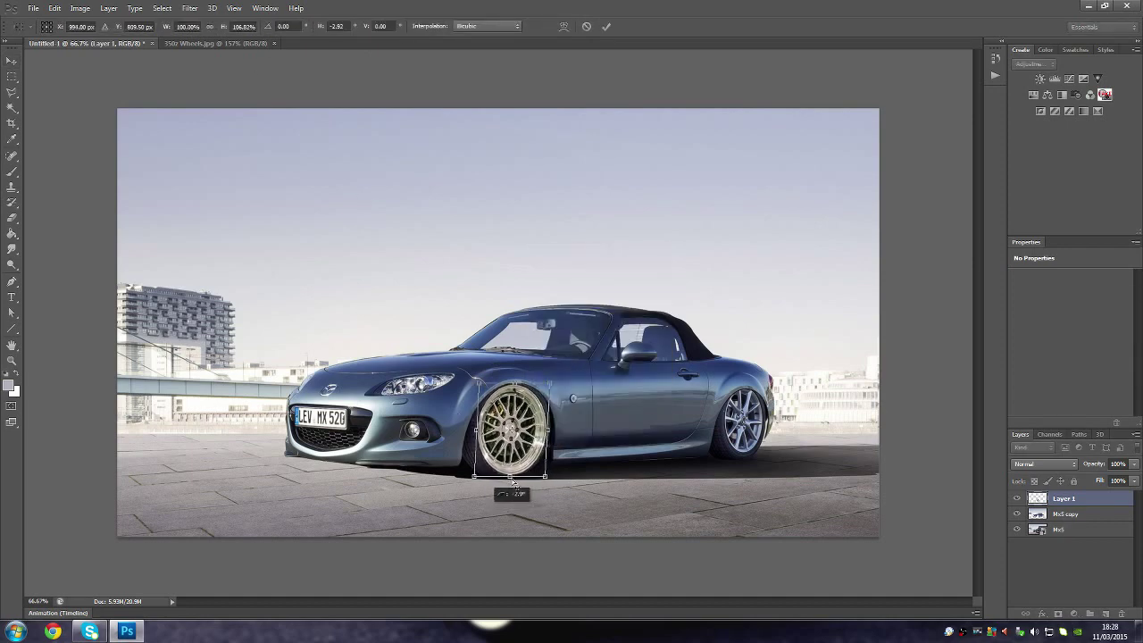
key(Return)
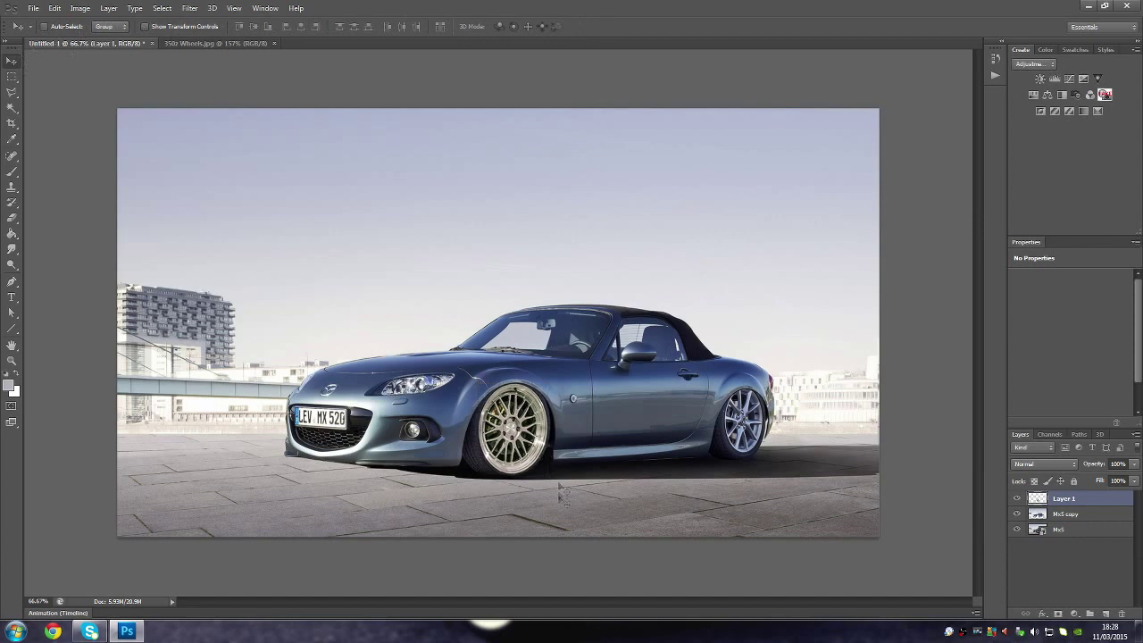
right_click(1094, 500)
key(Escape)
Step: Apply Brightness/Contrast with lower brightness and higher contrast to make the wheel bronze
click(190, 8)
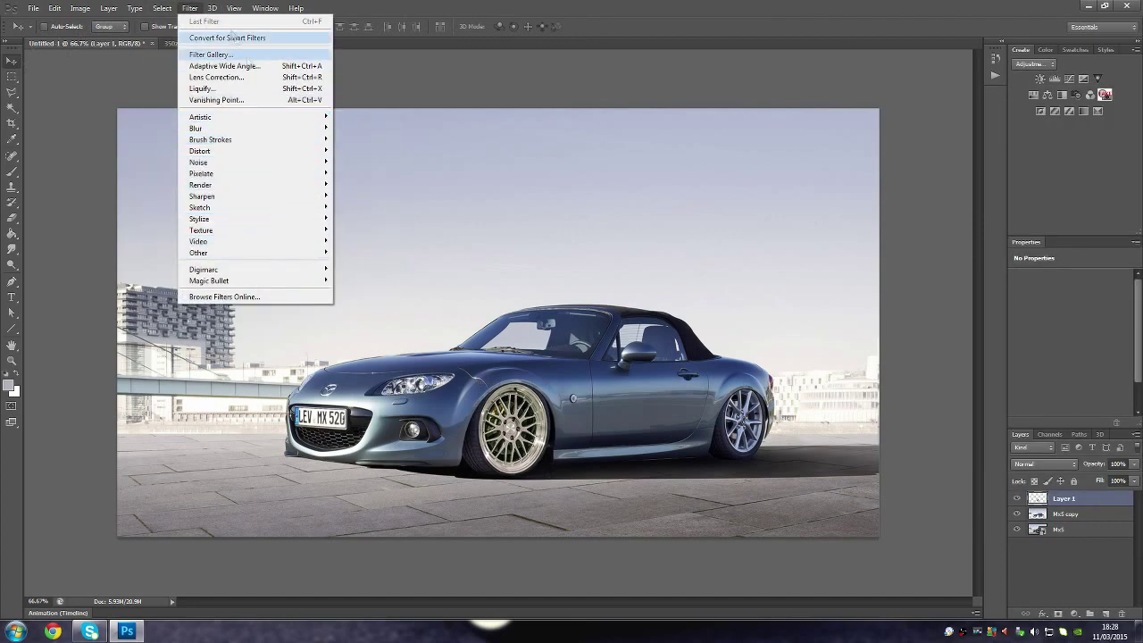
click(259, 39)
drag(543, 208, 500, 208)
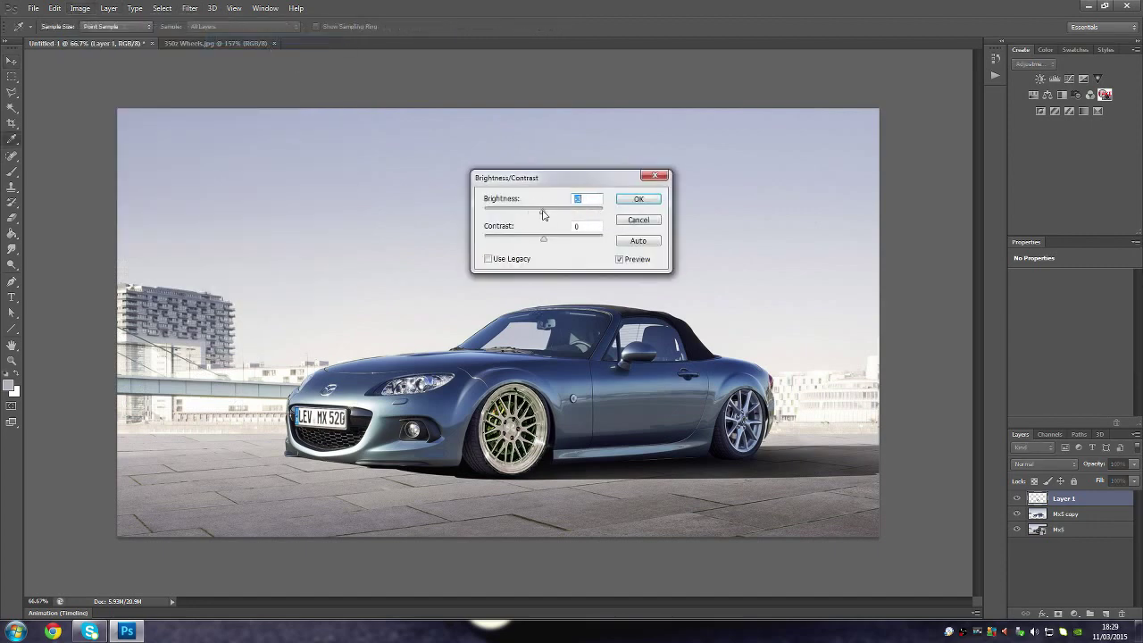
drag(543, 239, 585, 238)
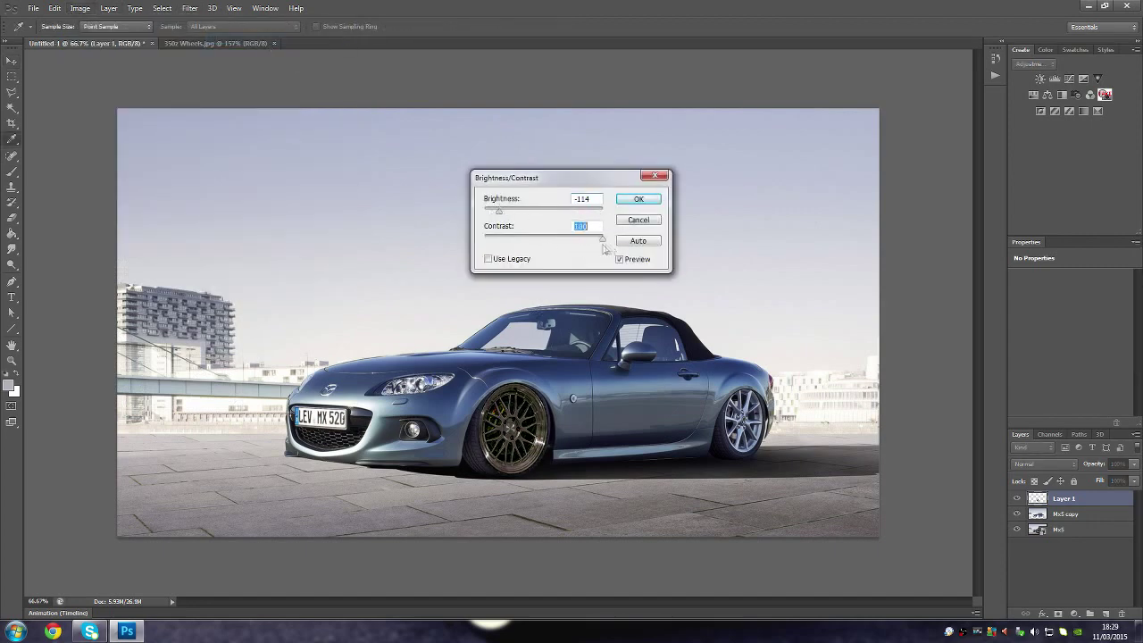
mouse_move(498, 209)
mouse_down()
mouse_move(483, 211)
mouse_move(509, 228)
mouse_up()
click(639, 198)
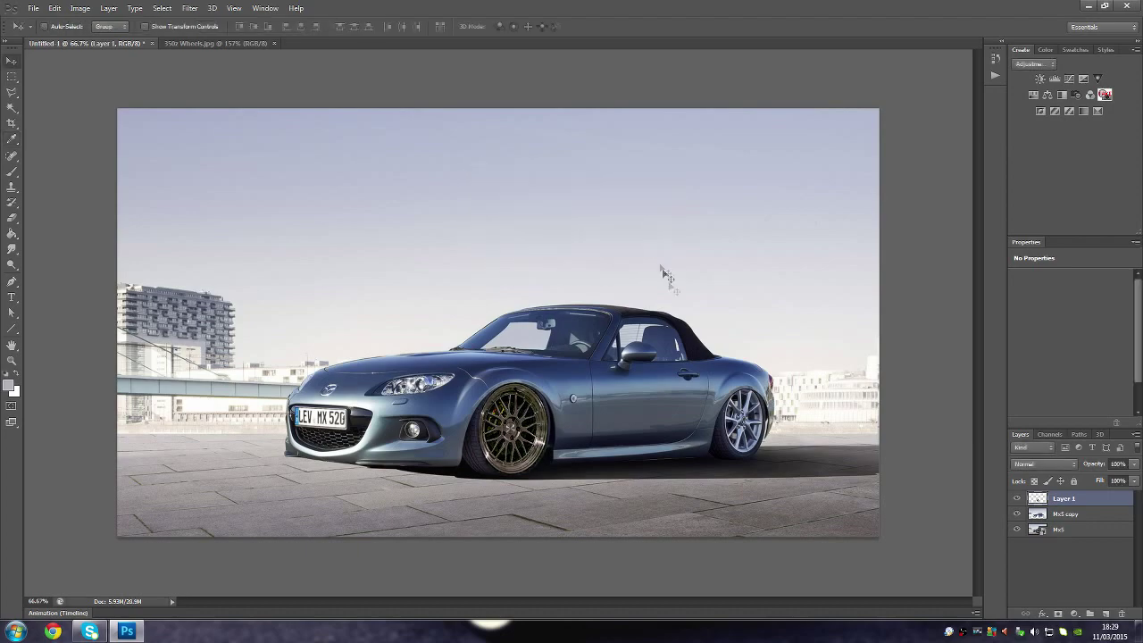
click(214, 43)
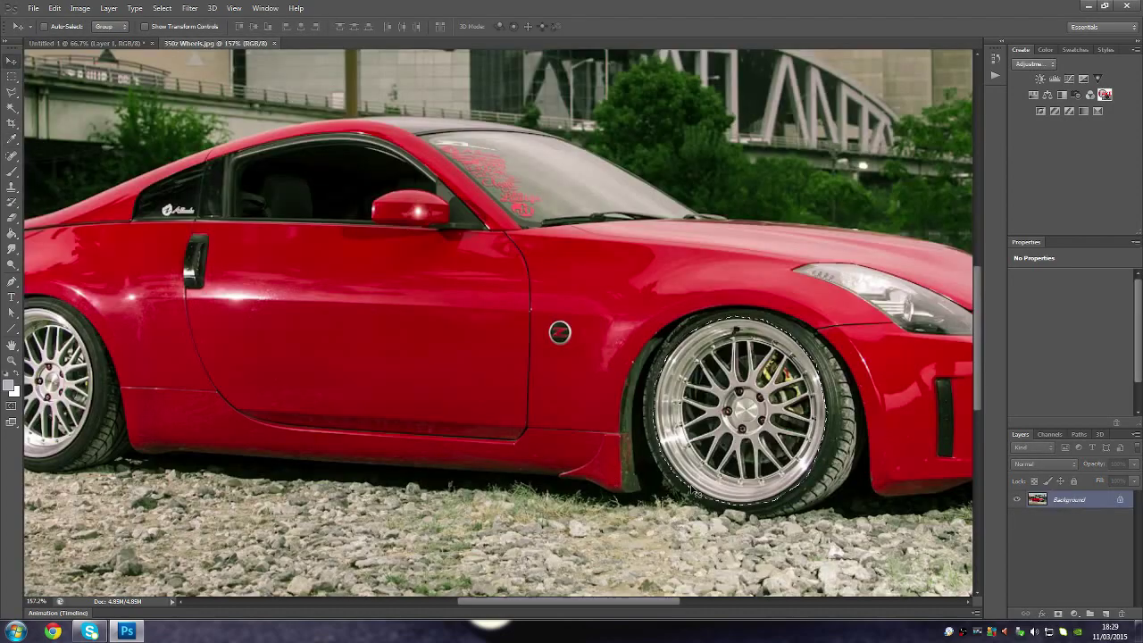
Step: Drag a second wheel copy into the MX-5 image and scale it over the rear wheel
drag(732, 411, 489, 170)
key(ctrl+t)
mouse_move(505, 319)
mouse_down()
mouse_move(581, 319)
mouse_move(781, 422)
mouse_move(759, 422)
mouse_move(754, 386)
mouse_move(797, 416)
mouse_move(762, 413)
mouse_move(720, 384)
mouse_move(742, 388)
mouse_up()
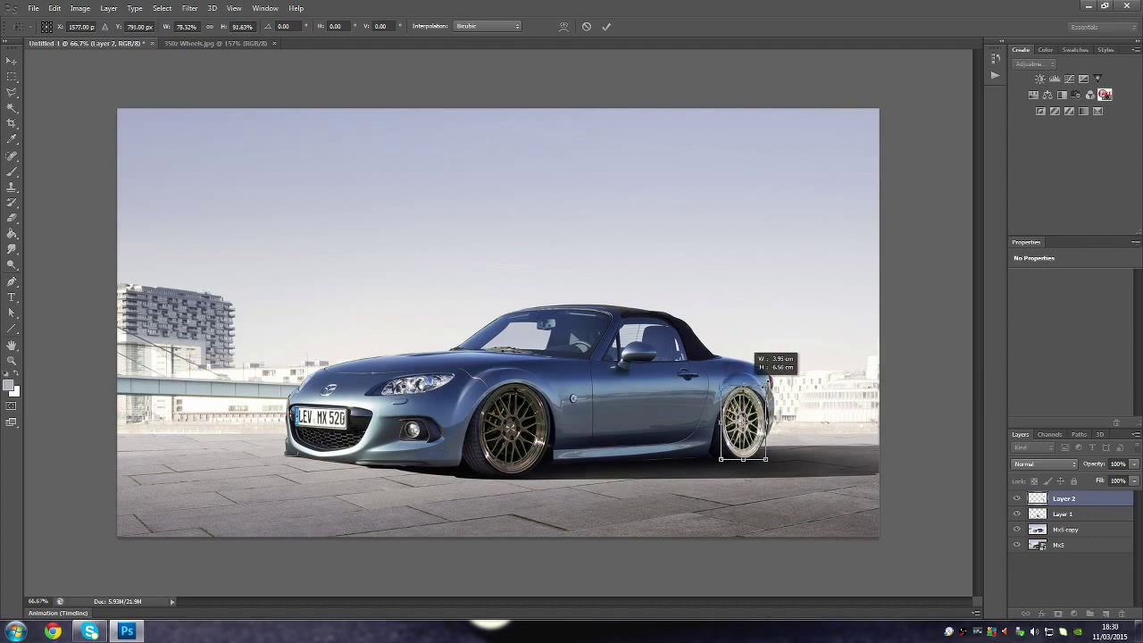
key(Return)
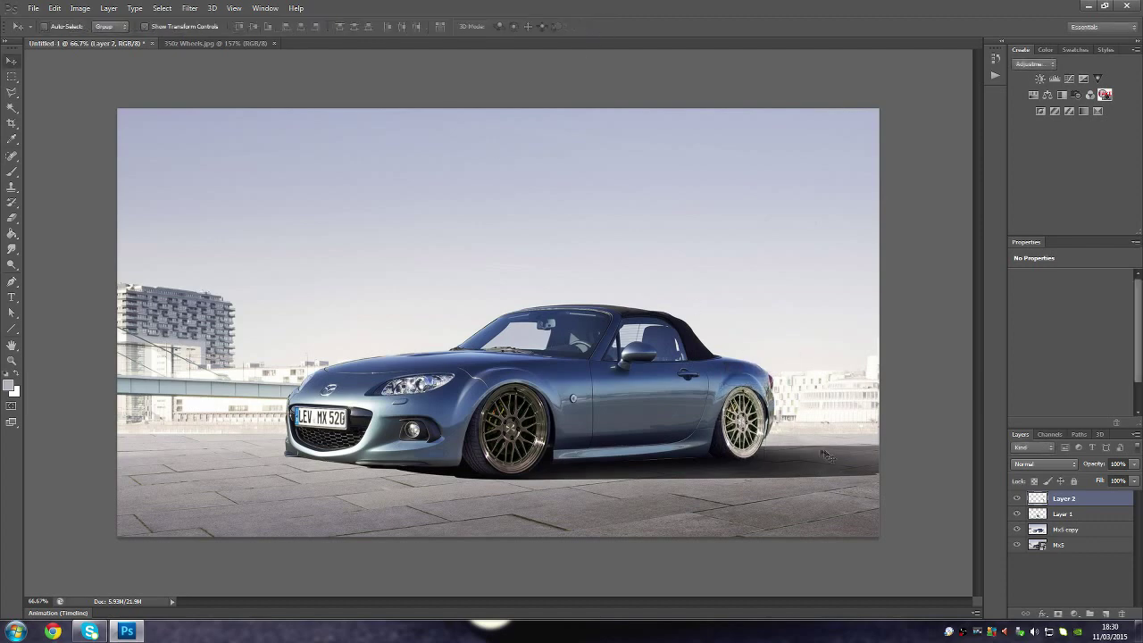
Step: Make the rear wheel taller and wider, trying and undoing a skew
key(ctrl+t)
drag(742, 383, 742, 382)
scroll(742, 382, up, 3)
drag(836, 393, 841, 393)
right_click(806, 400)
click(826, 450)
drag(801, 397, 805, 401)
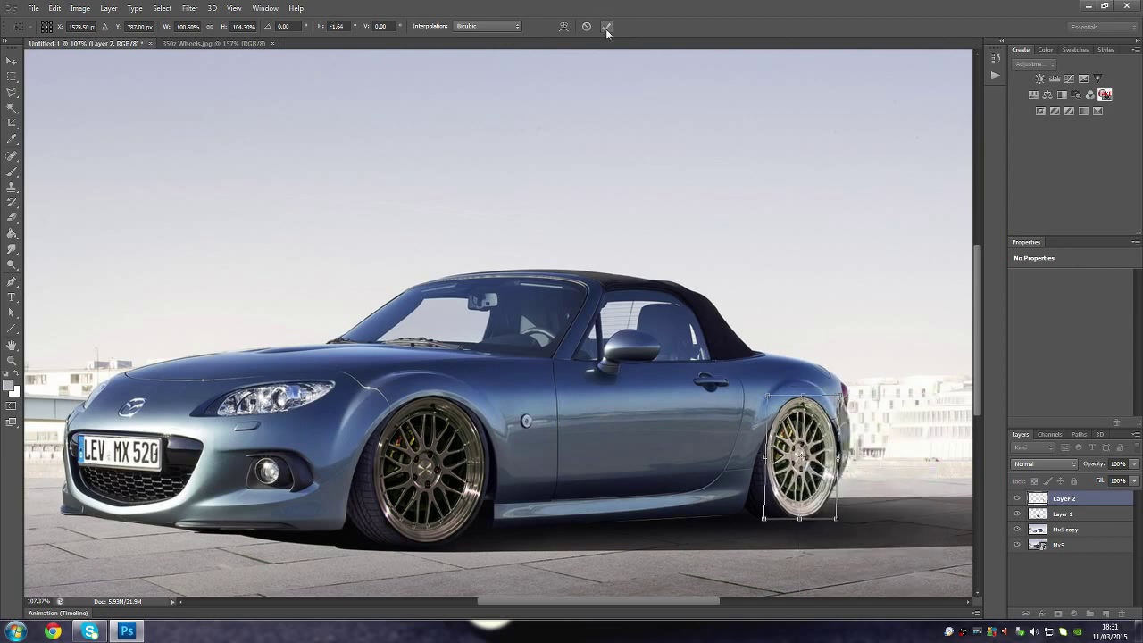
key(ctrl+z)
Step: Stretch the rear wheel to fill the arch, commit, and send it behind the car body
drag(799, 394, 834, 393)
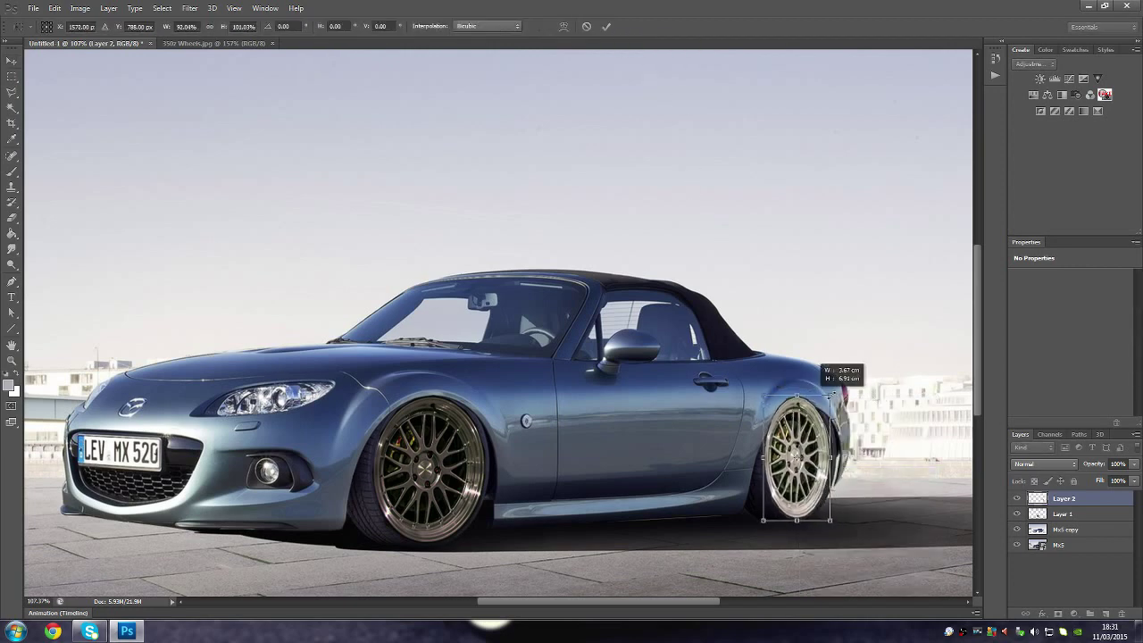
drag(834, 396, 838, 396)
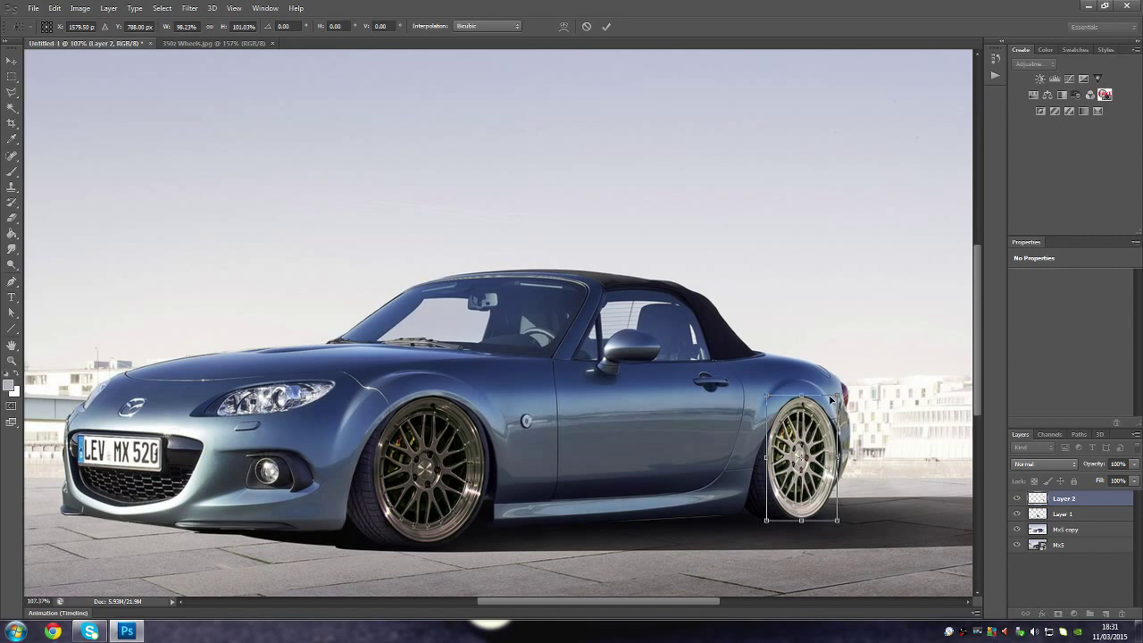
key(Return)
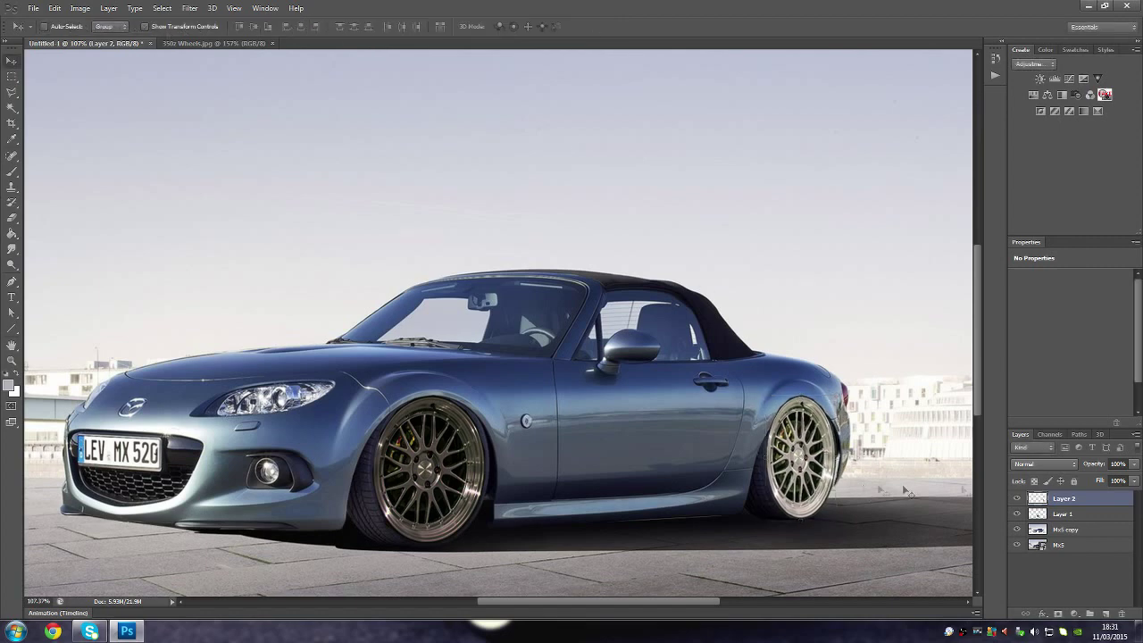
key(ctrl+bracketleft)
key(ctrl+bracketleft)
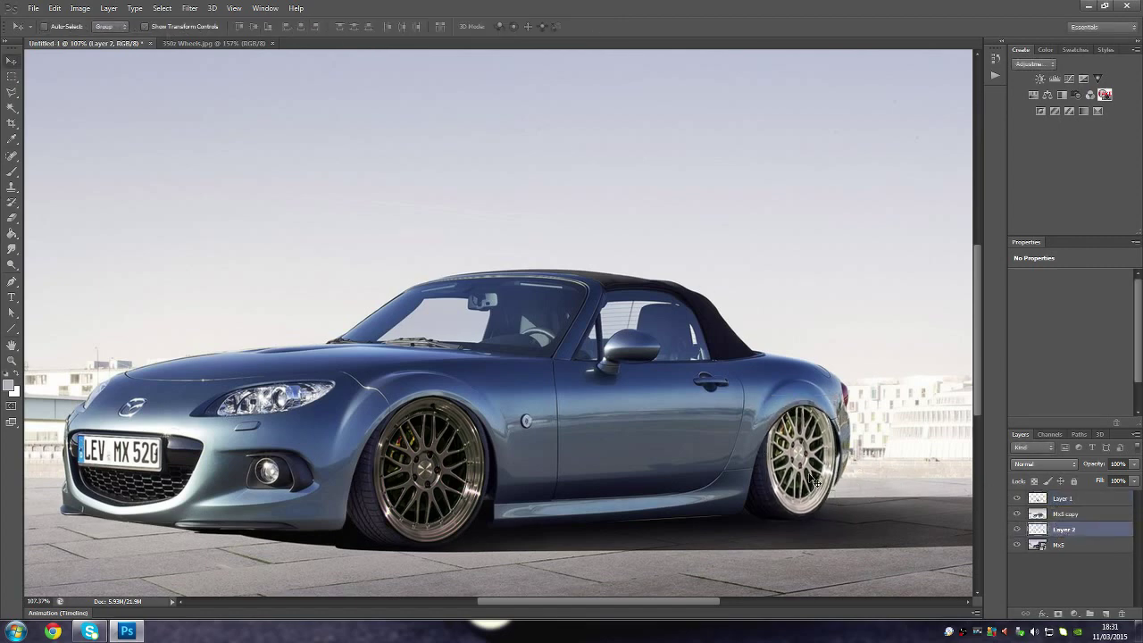
Step: Resize the rear wheel with the transform handles so it fits the wheel arch
click(145, 26)
drag(770, 394, 768, 404)
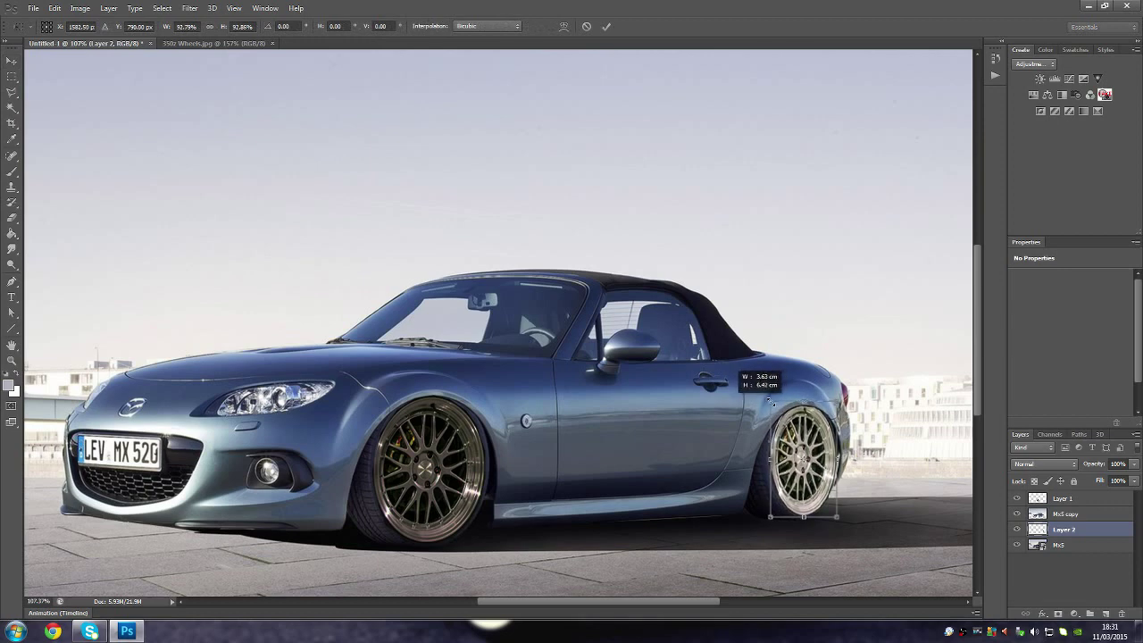
drag(767, 458, 769, 458)
click(606, 26)
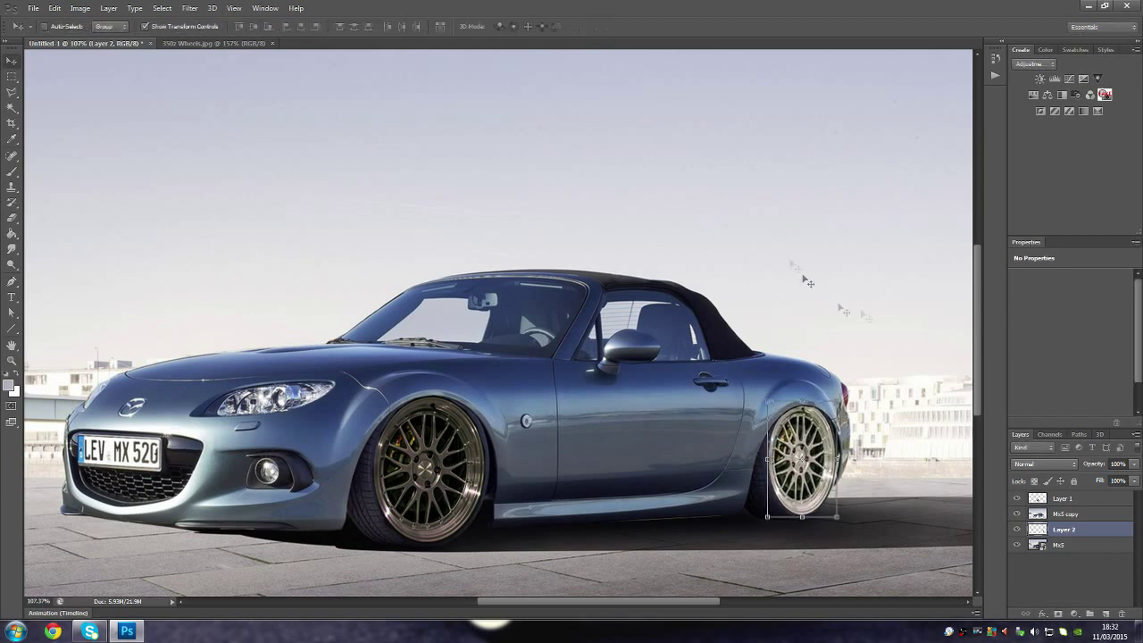
click(145, 25)
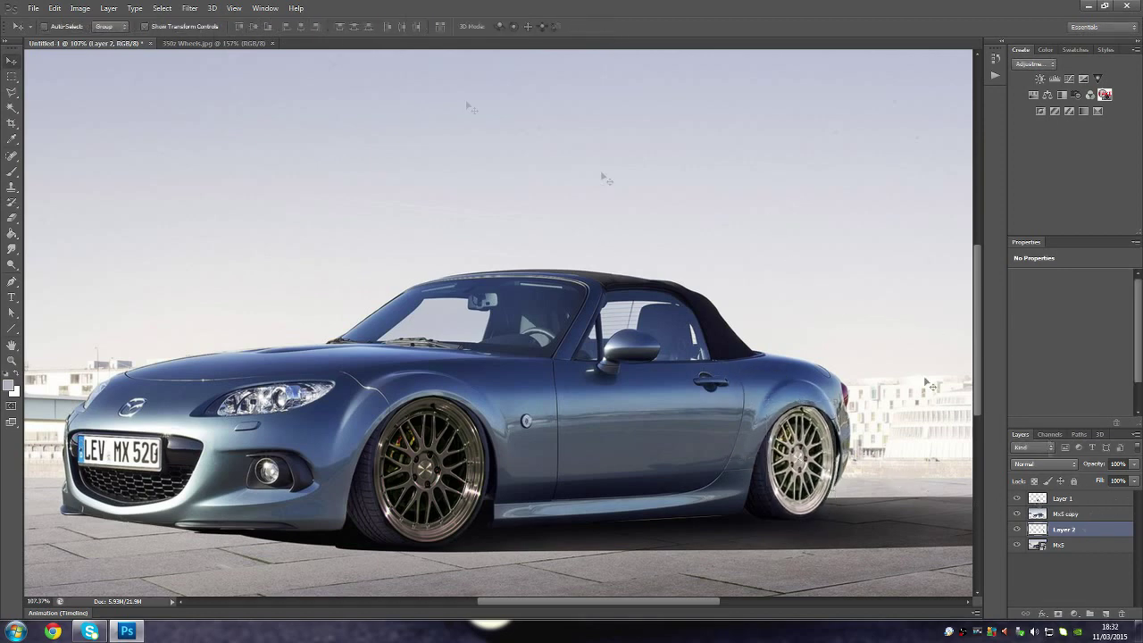
Step: Darken the rear wheel layer considerably with Brightness/Contrast
ctrl+click(1063, 499)
right_click(1068, 503)
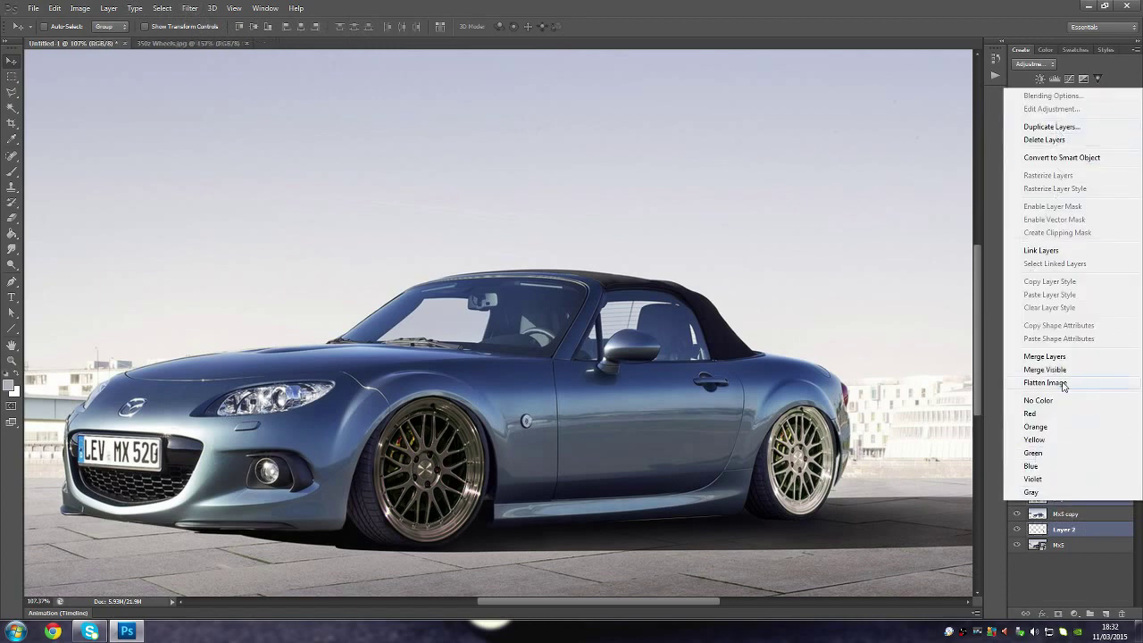
key(Escape)
click(164, 8)
click(1062, 529)
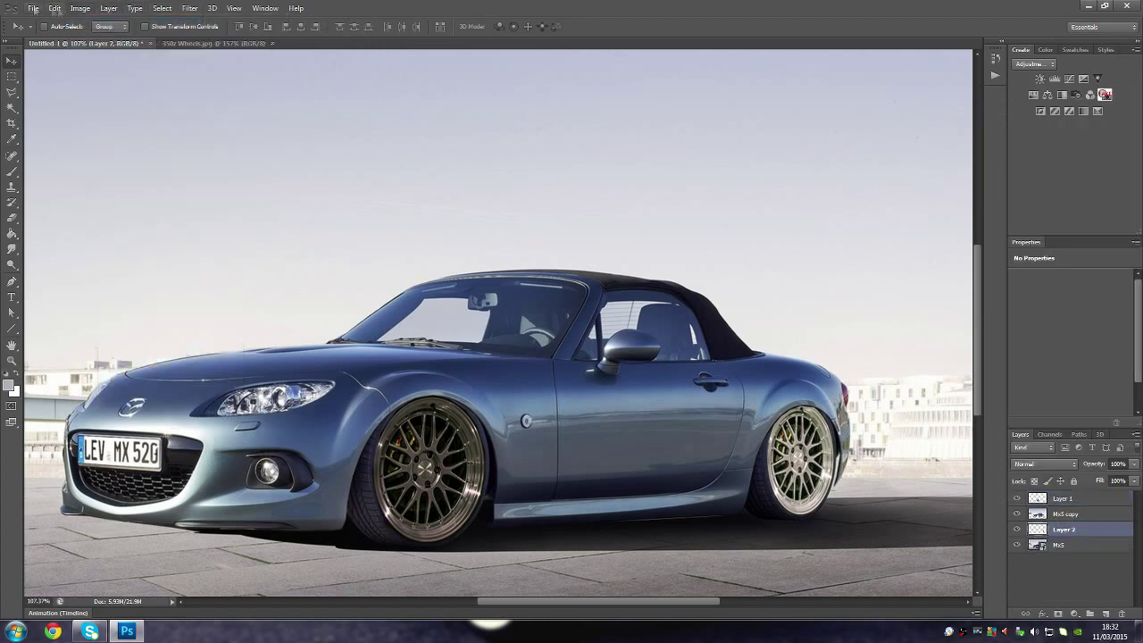
click(80, 8)
click(241, 39)
drag(543, 212, 500, 214)
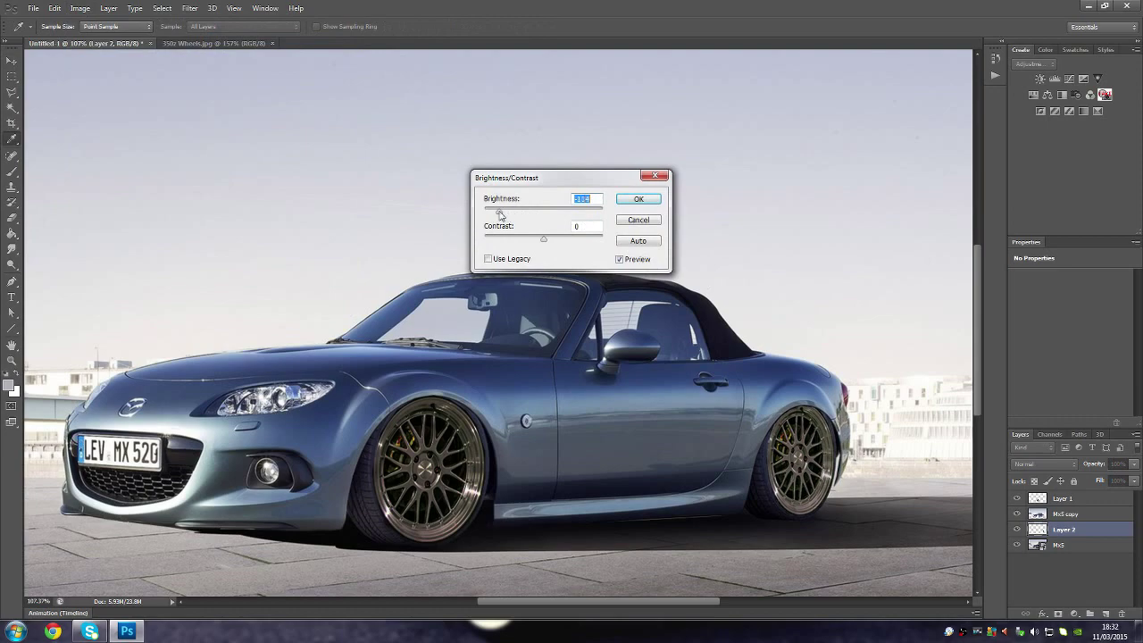
key(Return)
Step: Zoom out to see the whole photo
key(v)
click(34, 8)
click(34, 8)
key(z)
alt+click(794, 310)
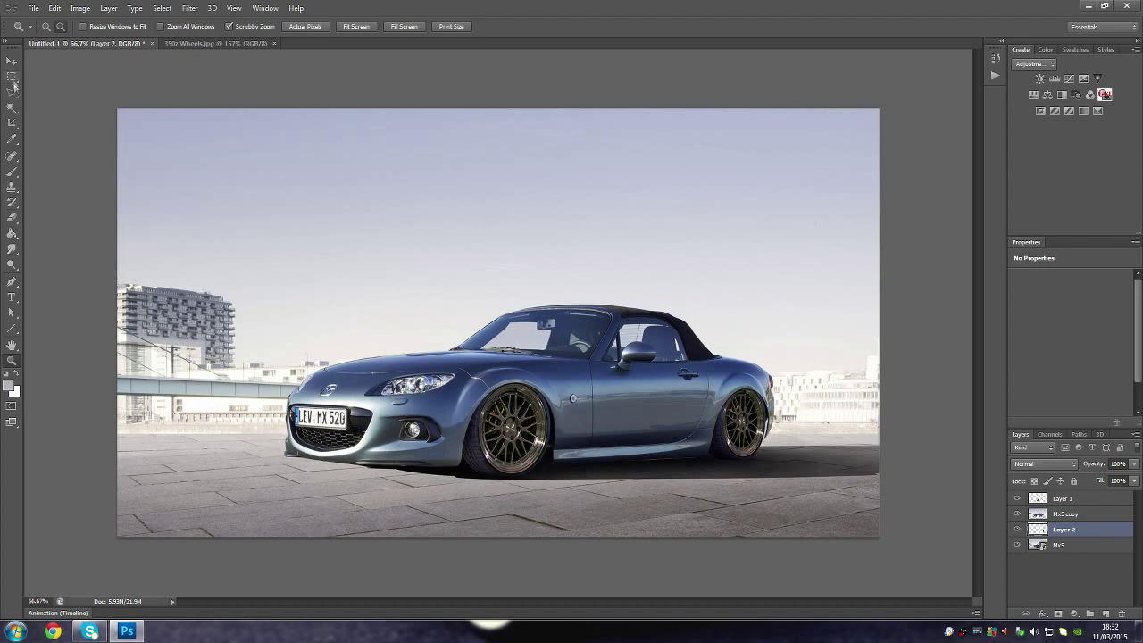
Step: Copy a clean bonnet paint patch to a new layer and move it over the front badge
click(13, 79)
mouse_move(335, 375)
mouse_down()
mouse_move(287, 399)
mouse_move(355, 393)
mouse_up()
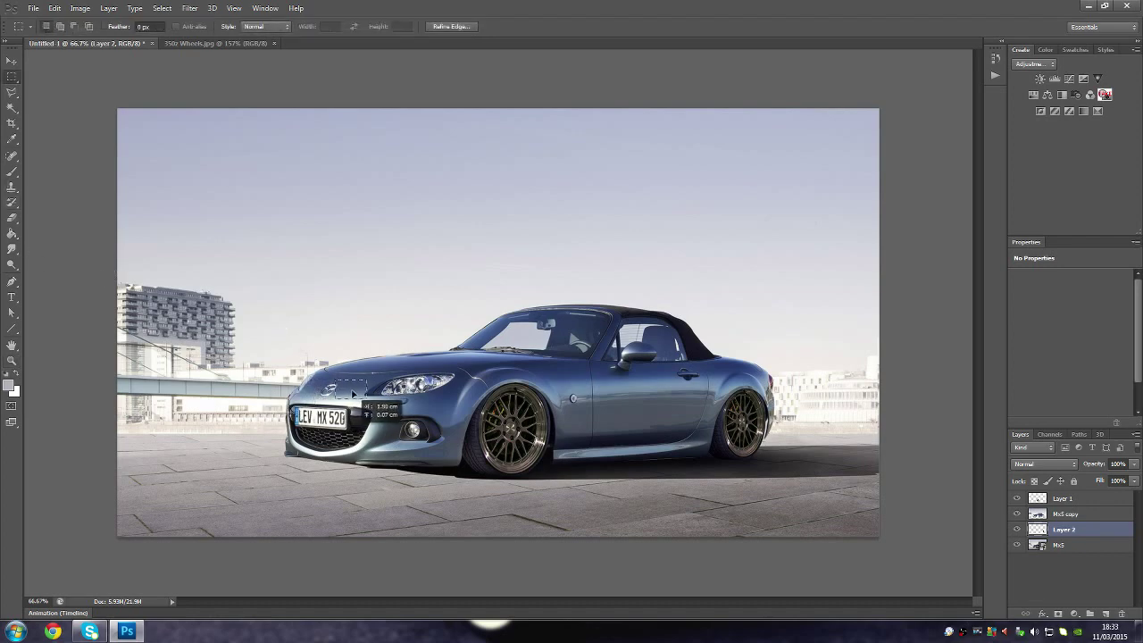
key(ctrl+j)
key(ctrl+bracketright)
key(v)
drag(356, 393, 339, 397)
Step: Erase the patch's hard edges with a smaller eraser, then zoom out to fit
key(super)
key(super)
scroll(163, 401, up, 3)
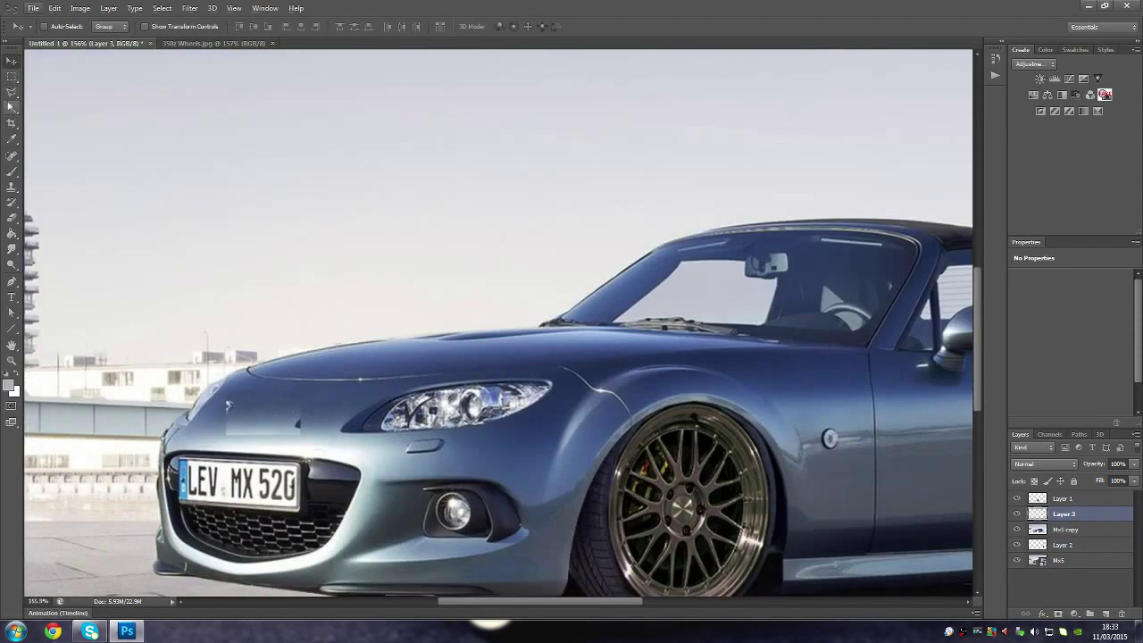
key(e)
drag(286, 432, 306, 423)
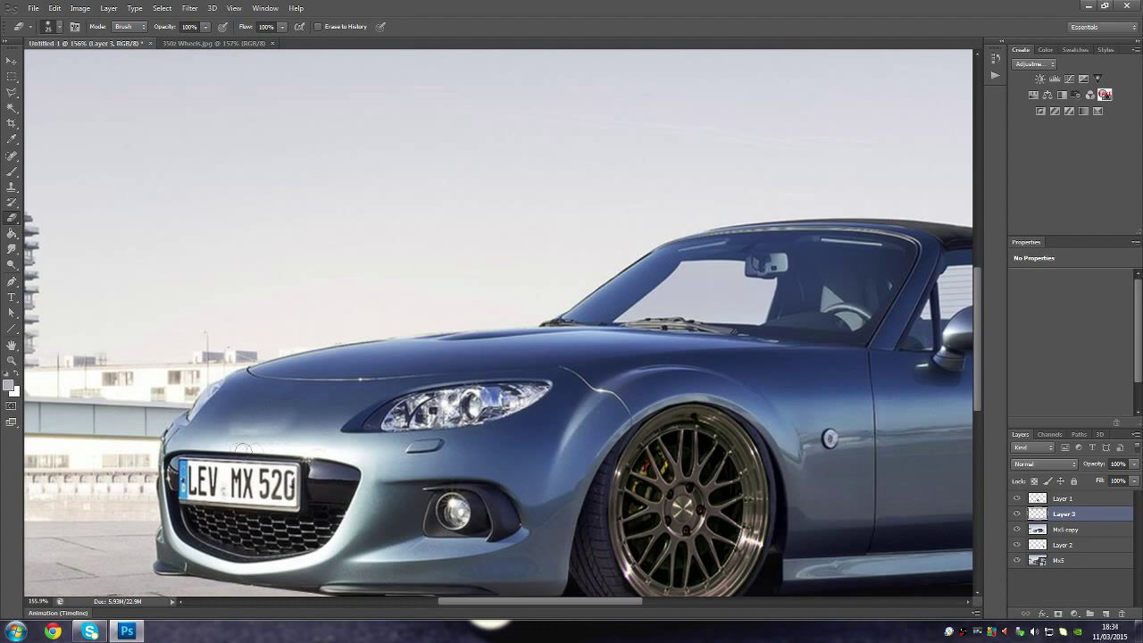
click(54, 26)
drag(39, 69, 27, 68)
click(275, 443)
key(ctrl+0)
Step: Darken the badge patch slightly with Brightness/Contrast
click(80, 8)
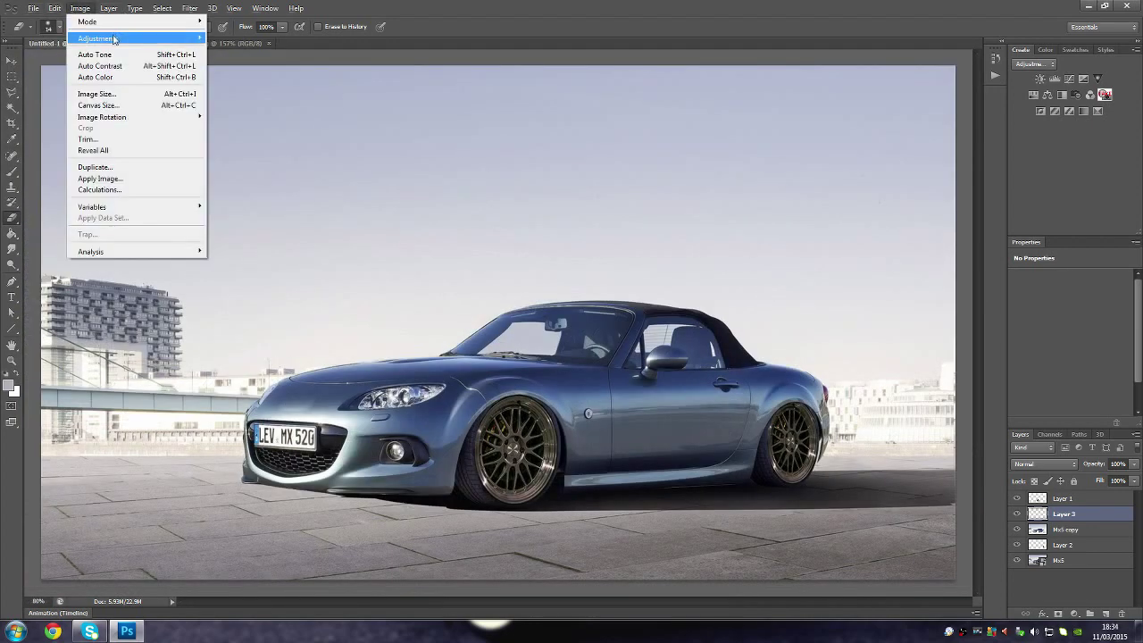
click(259, 35)
drag(542, 213, 533, 214)
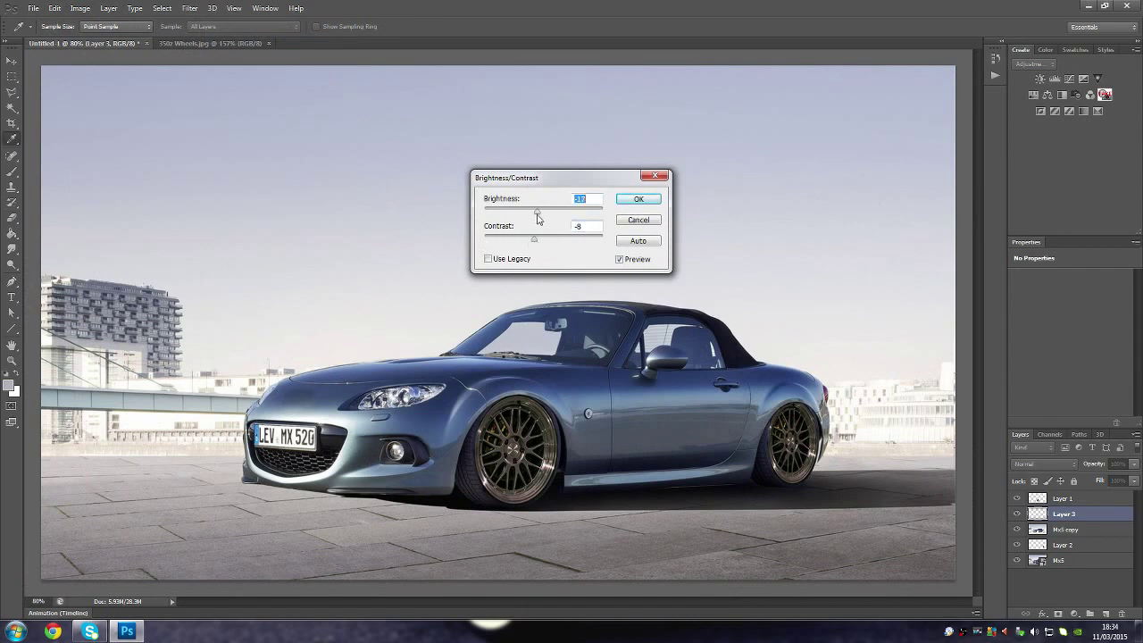
click(639, 198)
key(e)
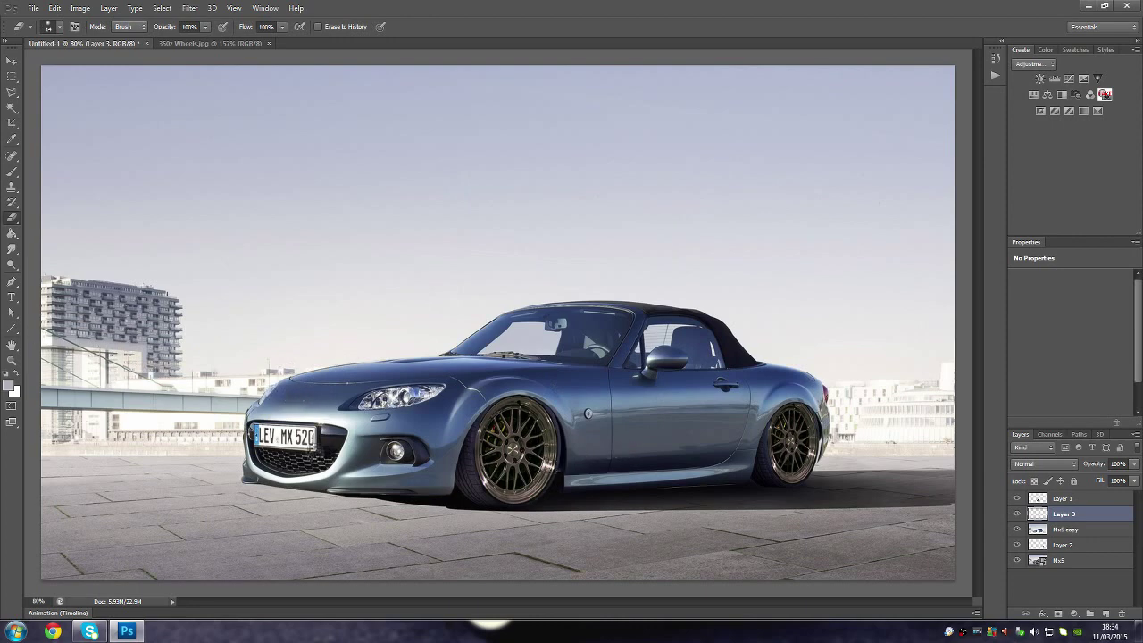
Step: Move Layer 1 below the Mx5 copy layer and merge Layer 1 with Layer 2
drag(1037, 500, 1065, 539)
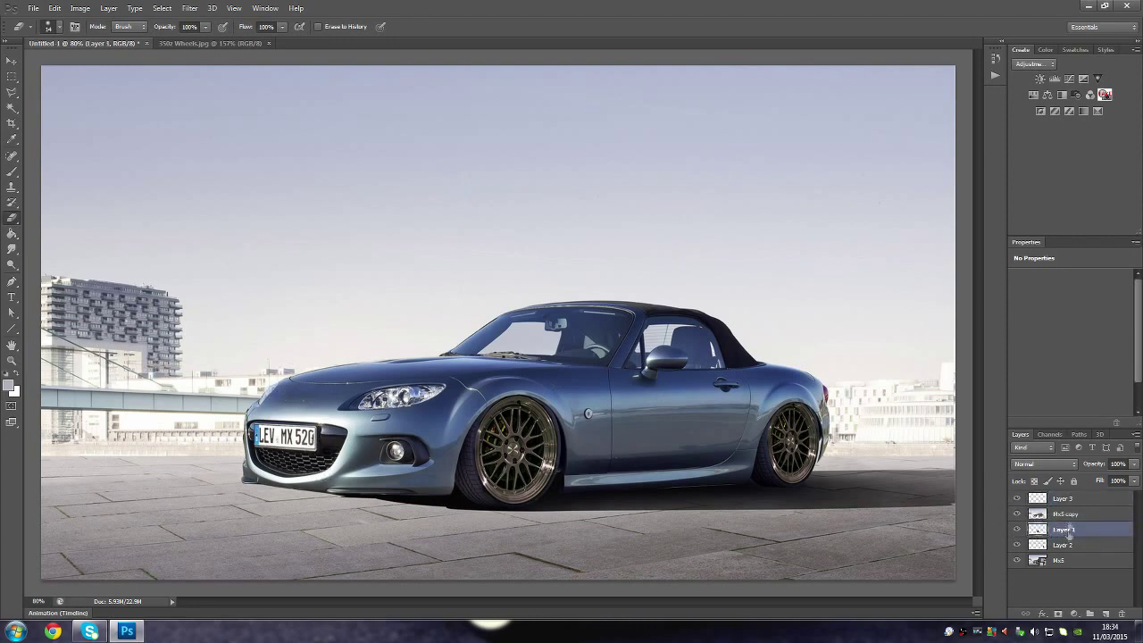
key(ctrl+alt+a)
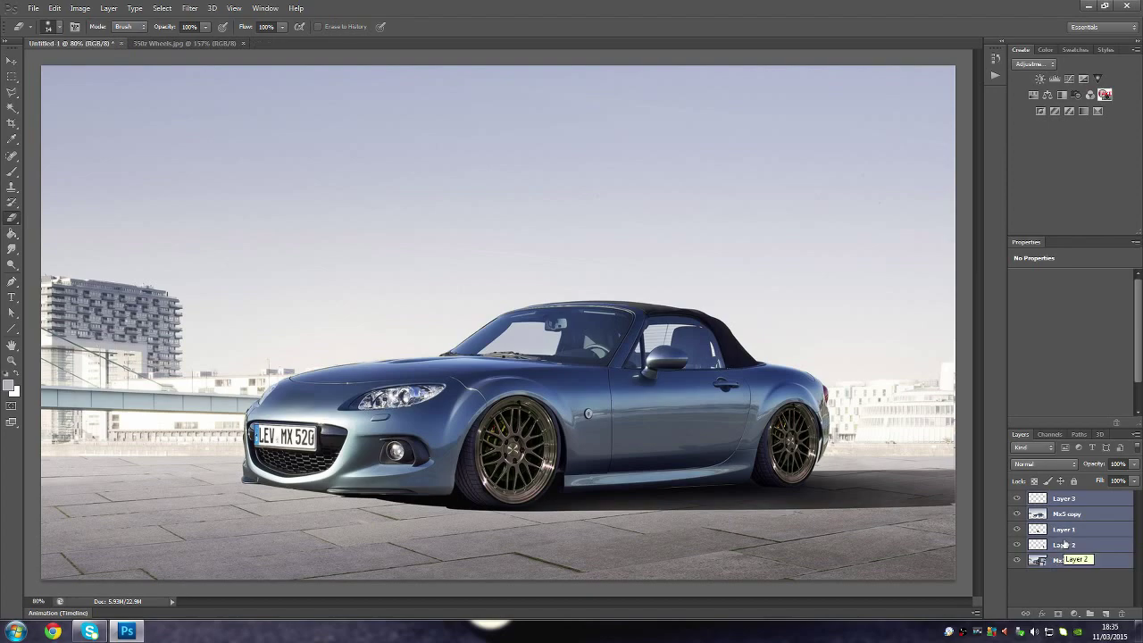
click(1061, 532)
right_click(1063, 543)
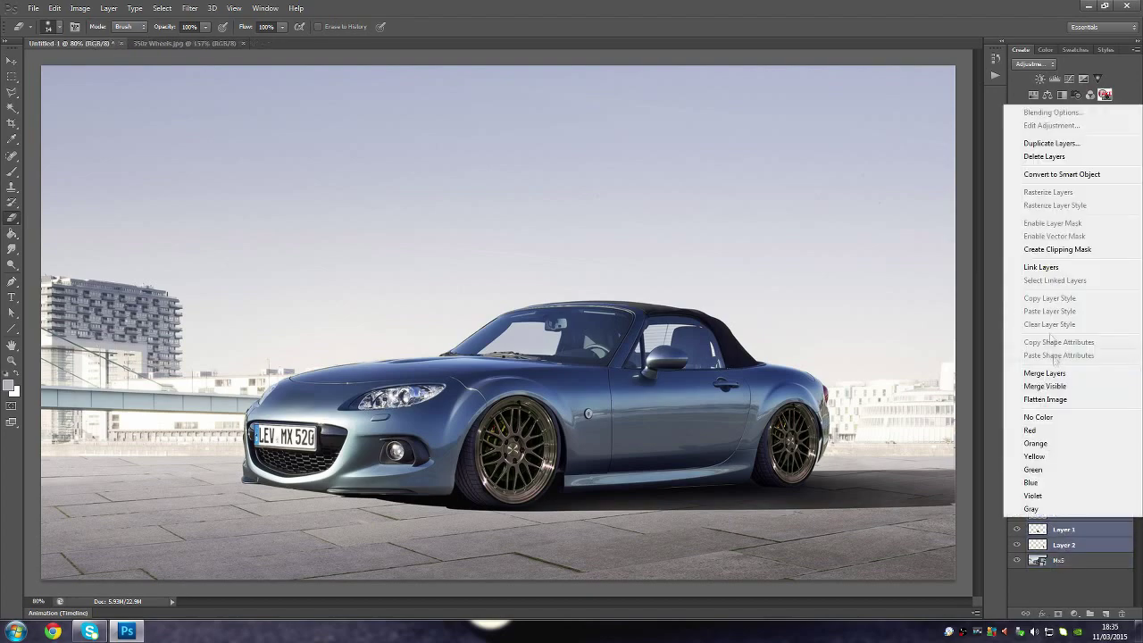
click(1045, 373)
Step: Zoom in and lasso the white gap beside the rear wheel
key(v)
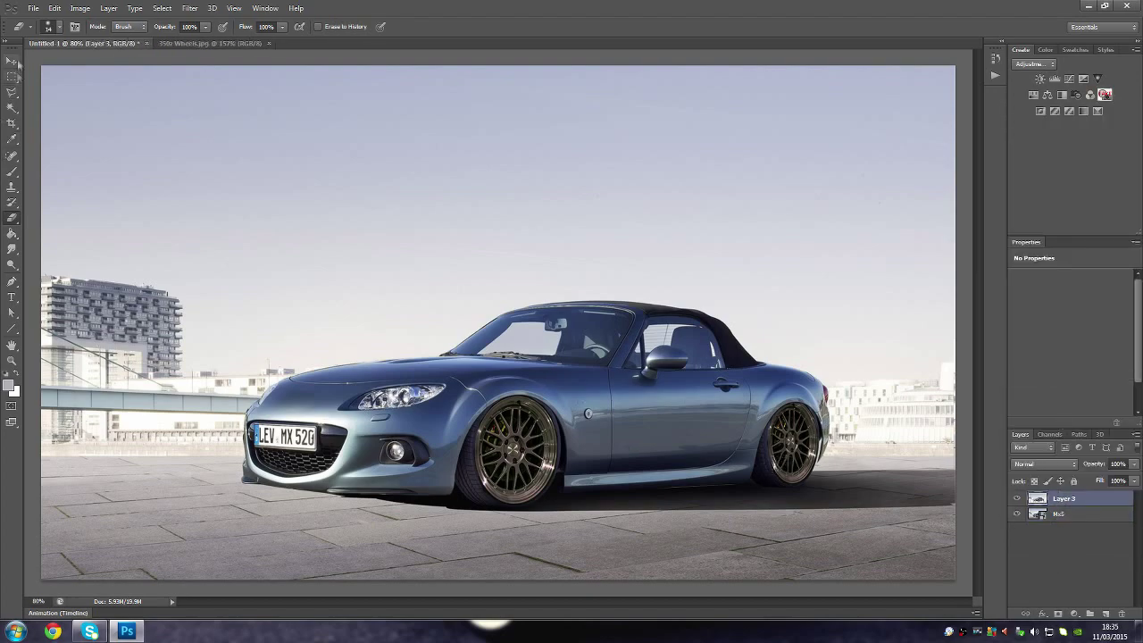
scroll(825, 473, up, 3)
scroll(825, 473, up, 4)
key(l)
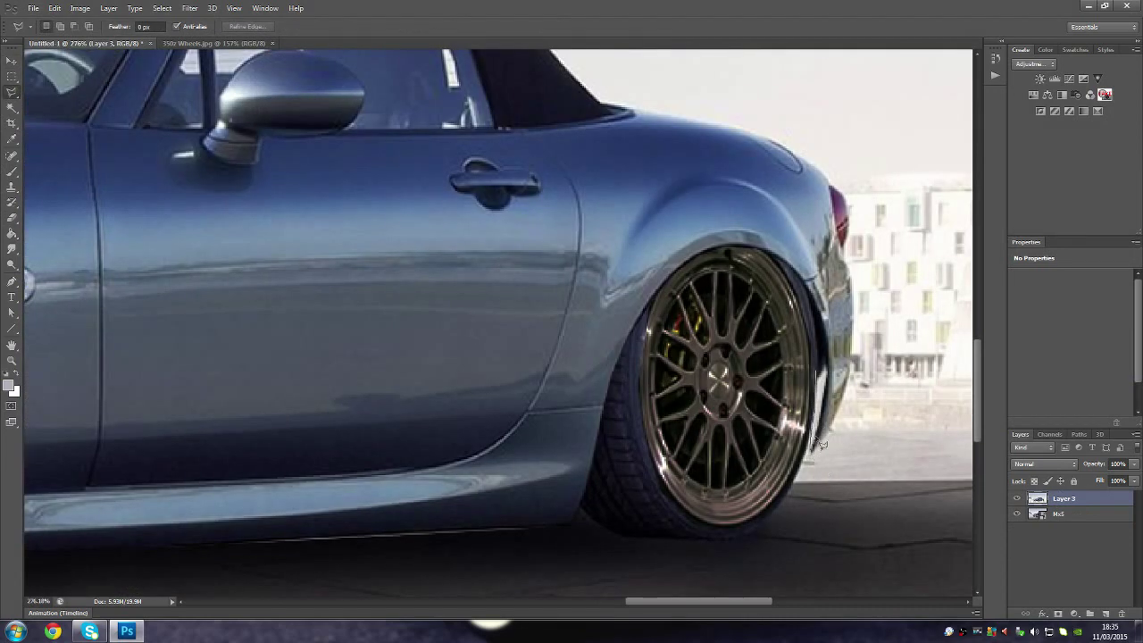
drag(827, 350, 825, 354)
Step: Fill the gap with near-black #07040b using the Paint Bucket, then zoom back out
click(10, 385)
click(760, 185)
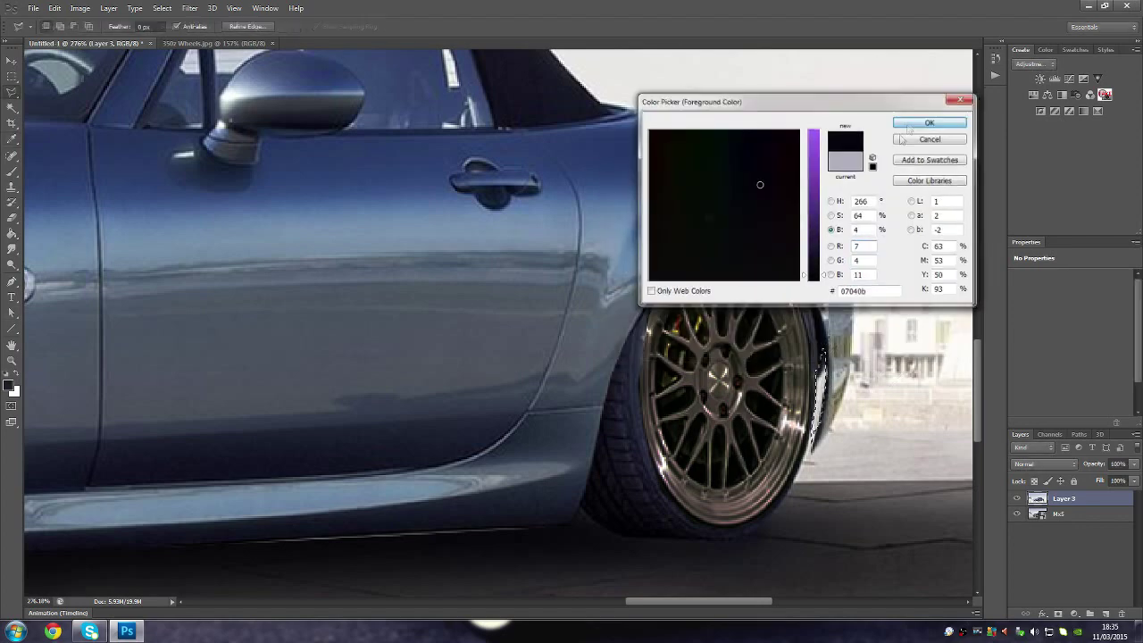
click(920, 124)
key(g)
click(825, 402)
key(l)
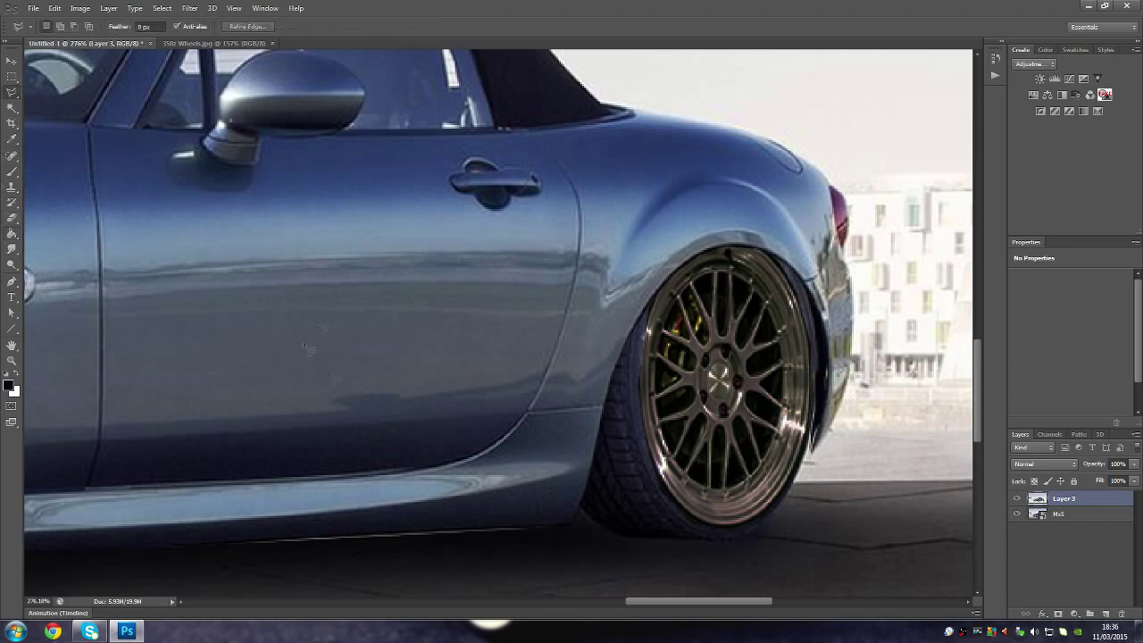
scroll(541, 384, down, 3)
scroll(572, 500, down, 3)
scroll(594, 514, down, 2)
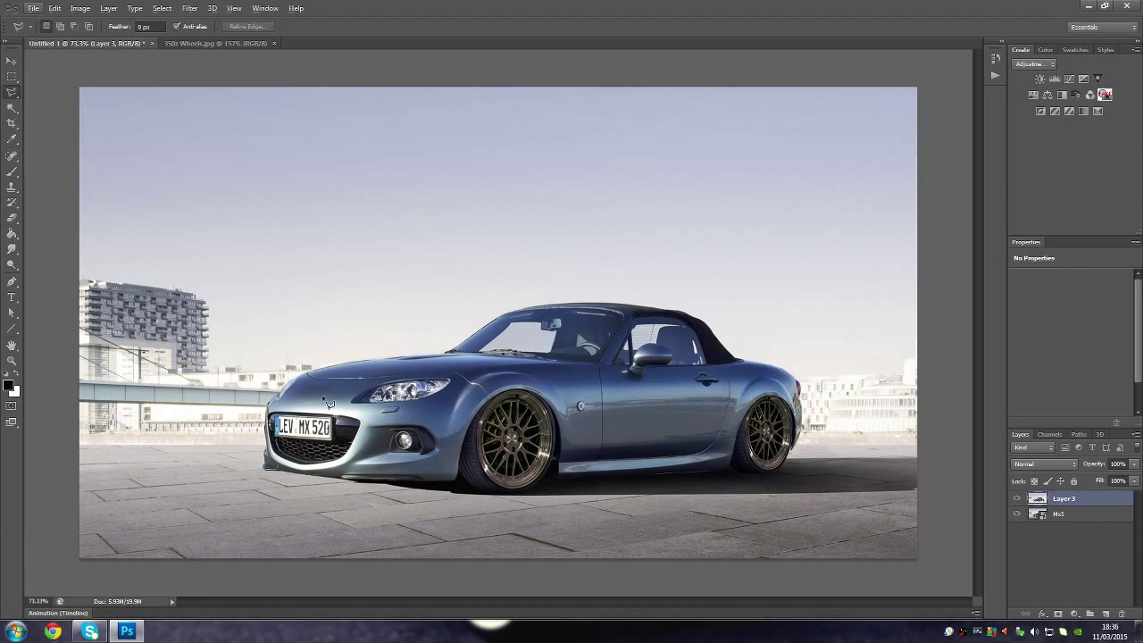
Step: Add a low-brightness 105mm Prime lens flare to the headlight
click(79, 8)
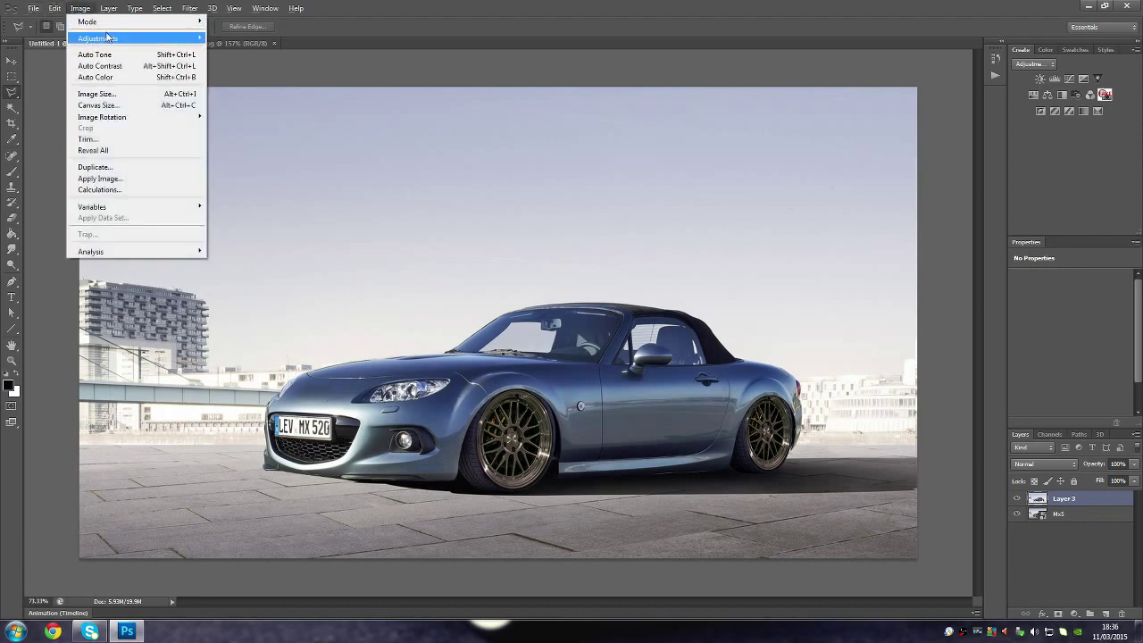
click(429, 265)
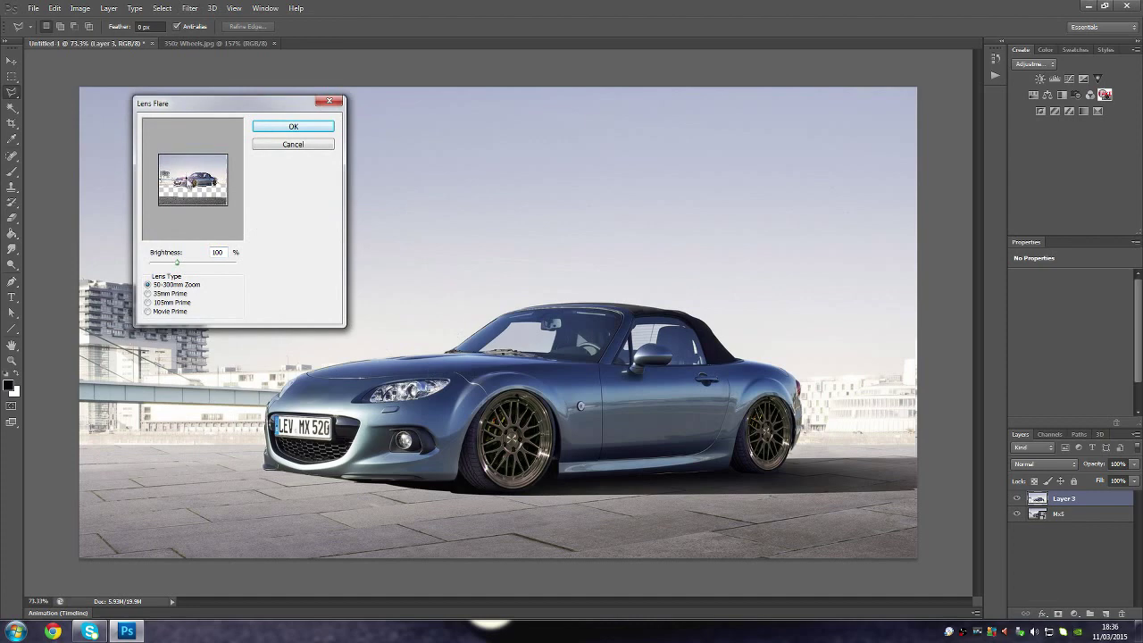
drag(177, 263, 179, 263)
click(169, 303)
drag(178, 262, 161, 265)
click(315, 129)
Step: Apply a second lens flare near the headlight and select a clean door patch beside the badge
click(190, 8)
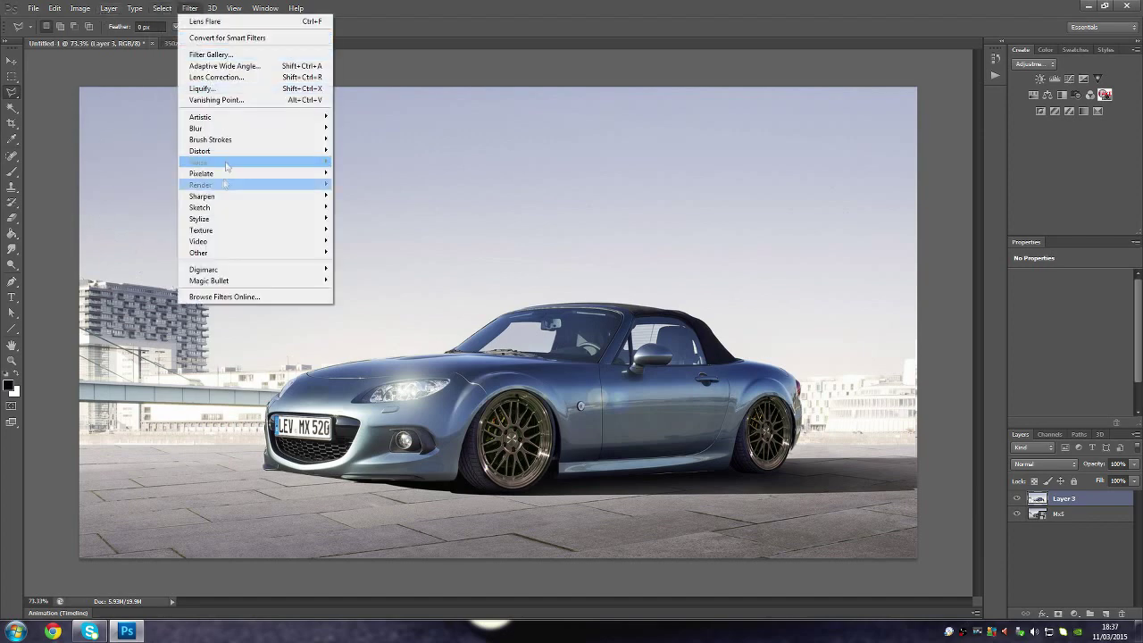
click(366, 218)
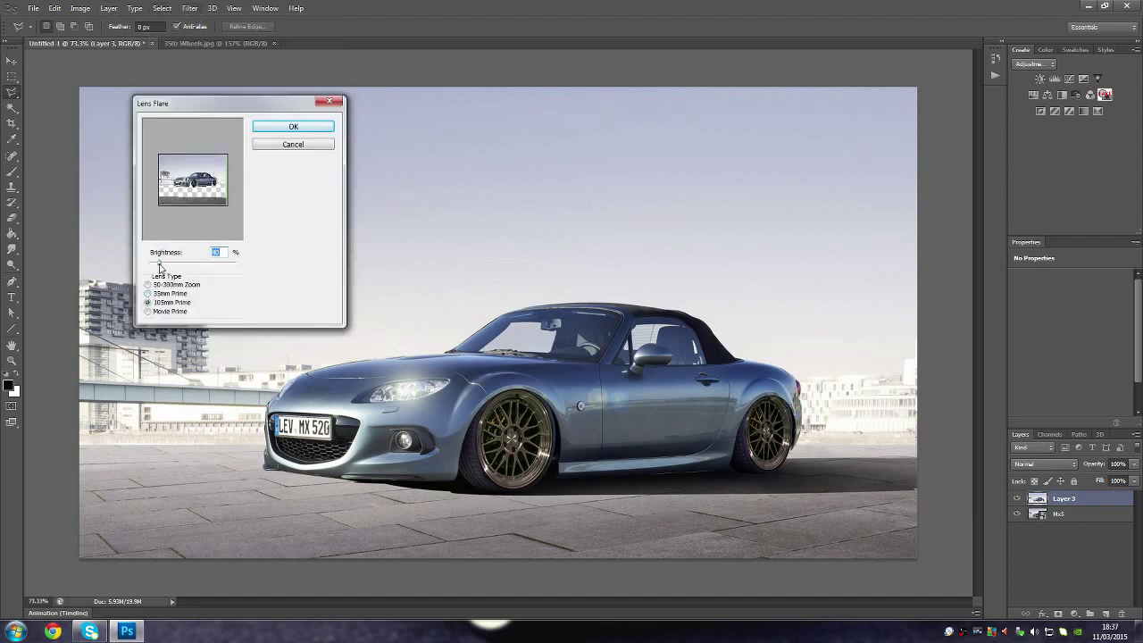
click(294, 127)
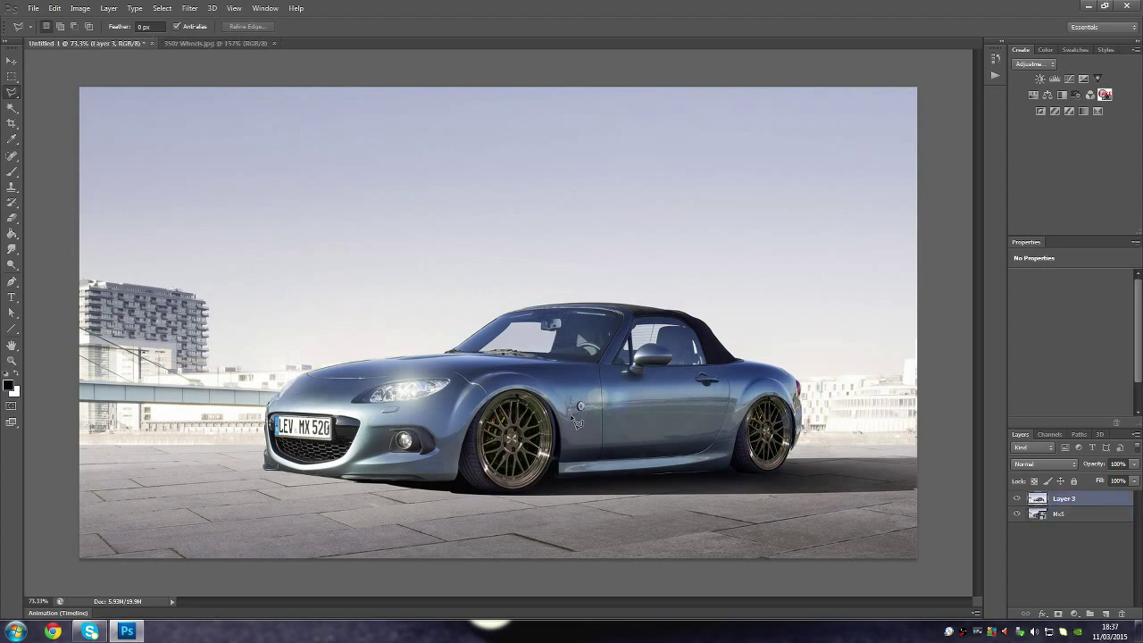
mouse_move(572, 399)
mouse_down()
mouse_move(593, 419)
mouse_move(639, 422)
mouse_move(592, 416)
mouse_up()
Step: Copy the door patch to its own layer, erase its rough edges, and reselect it
key(ctrl+j)
key(v)
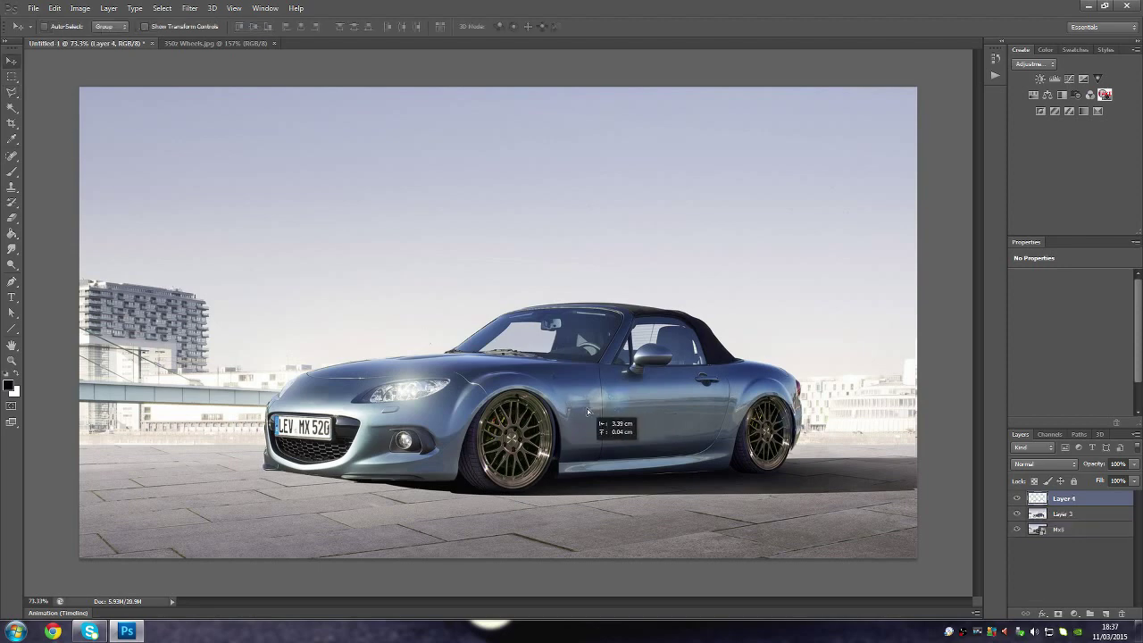
key(e)
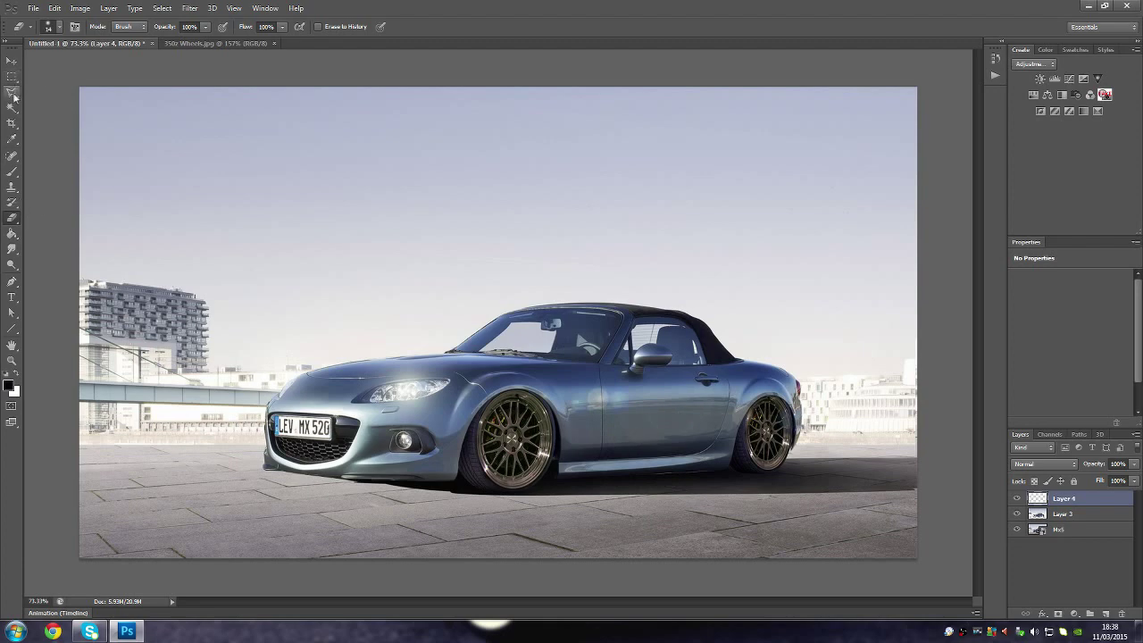
click(80, 8)
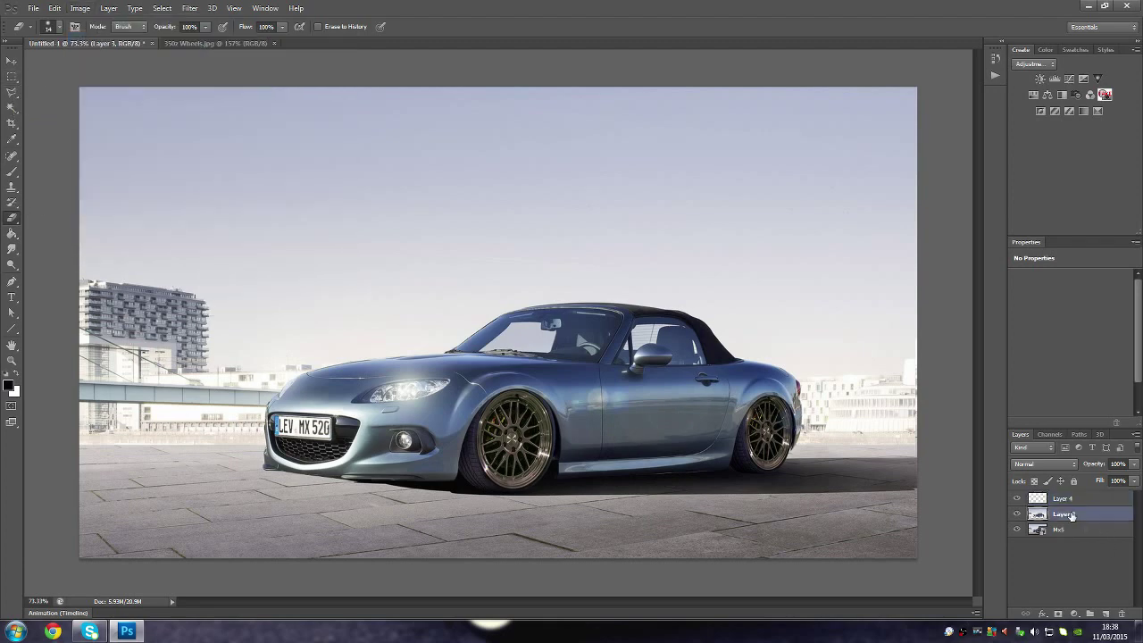
click(1086, 527)
click(1083, 502)
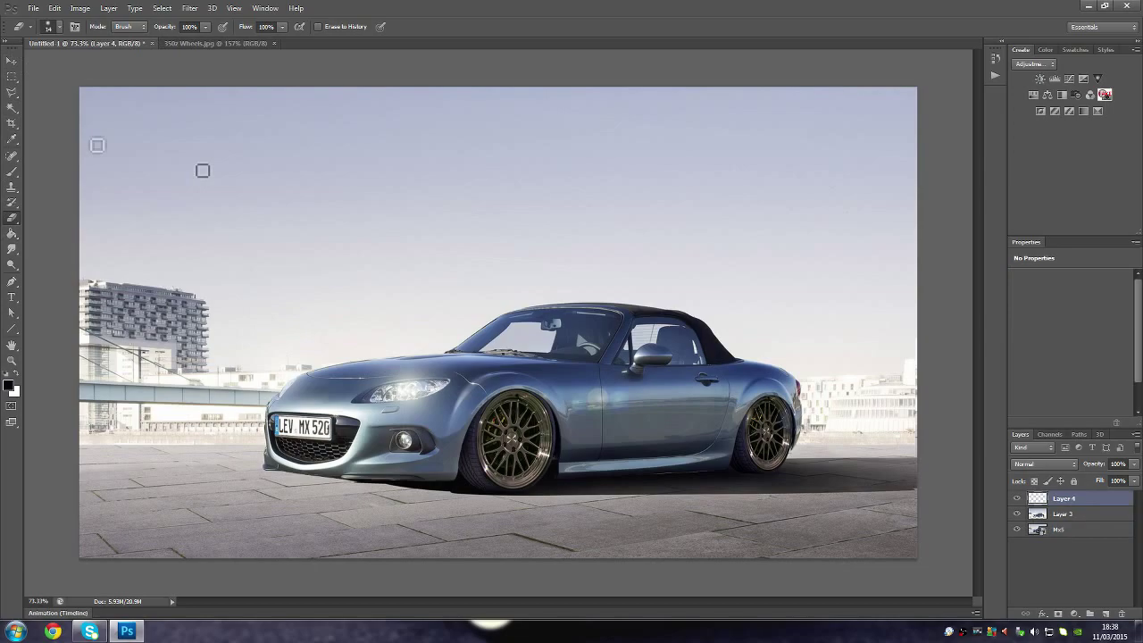
Step: Open Magic Bullet PhotoLooks and close it without applying a look
click(189, 8)
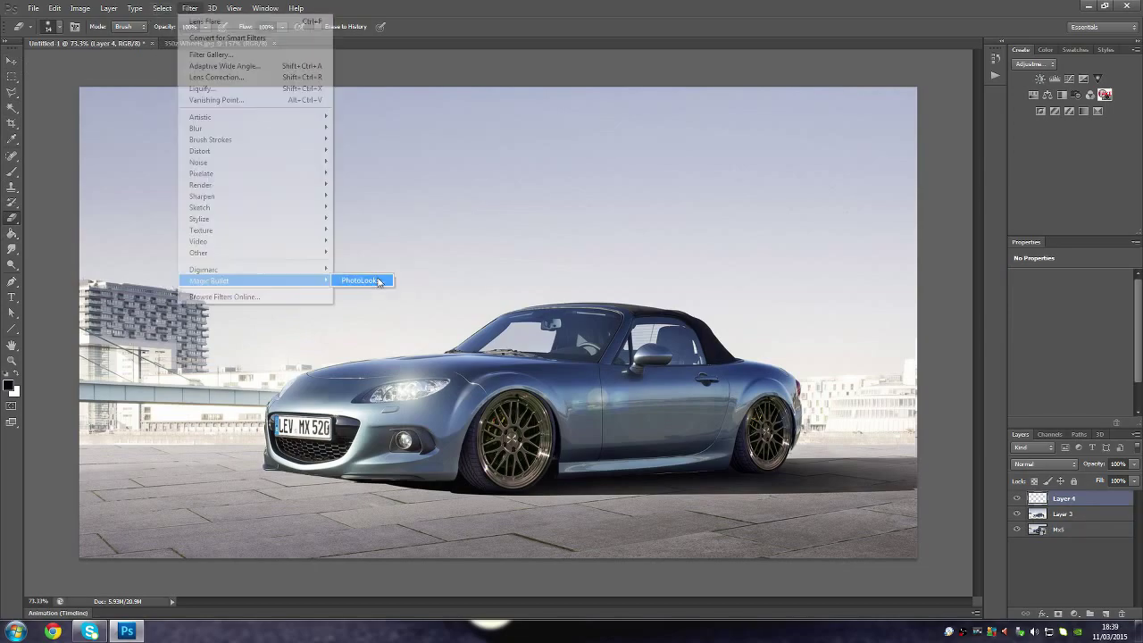
mouse_move(255, 280)
click(355, 280)
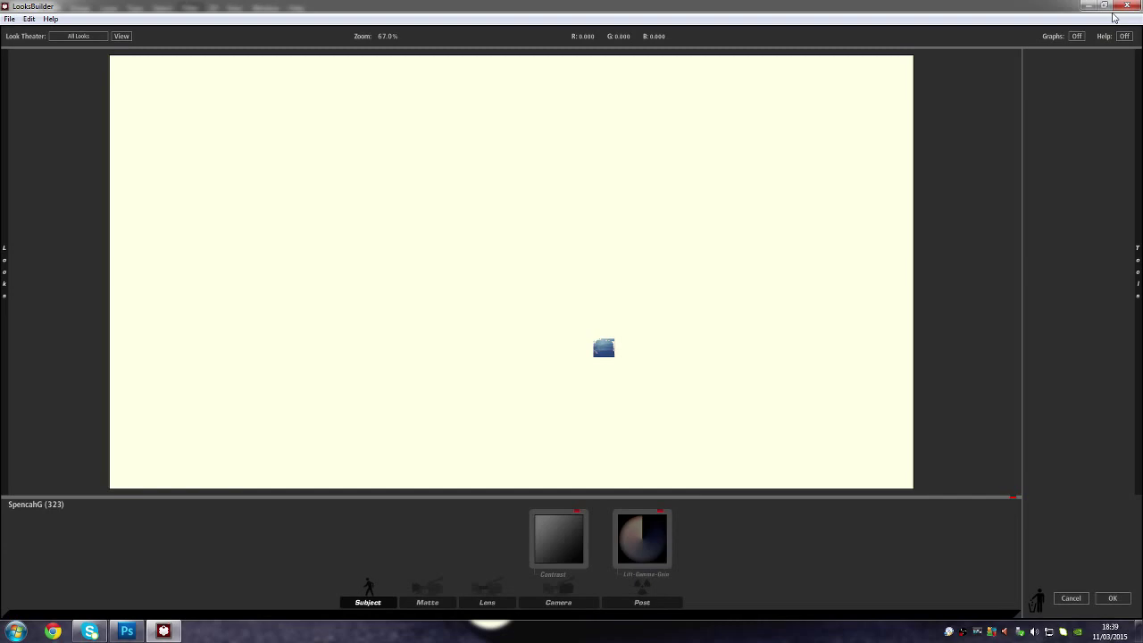
click(1126, 5)
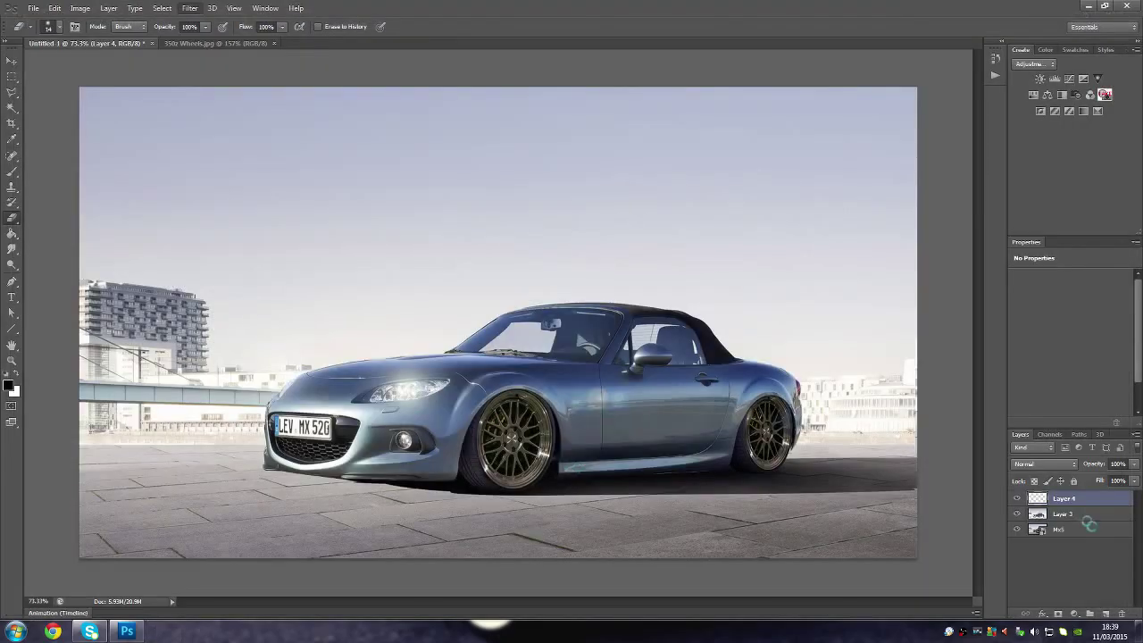
Step: Select all the car layers and merge them into one
shift+click(1058, 529)
right_click(1059, 529)
click(1046, 383)
click(189, 8)
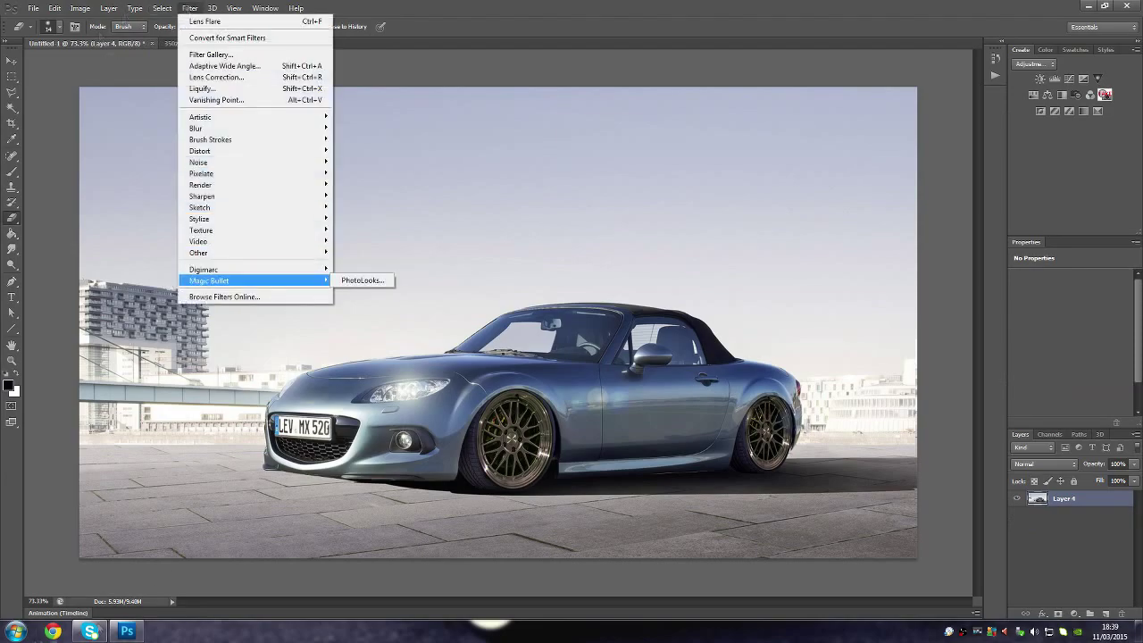
Step: Search Google Images for 'photoshop clouds' in Chrome
click(63, 629)
text(photoshop)
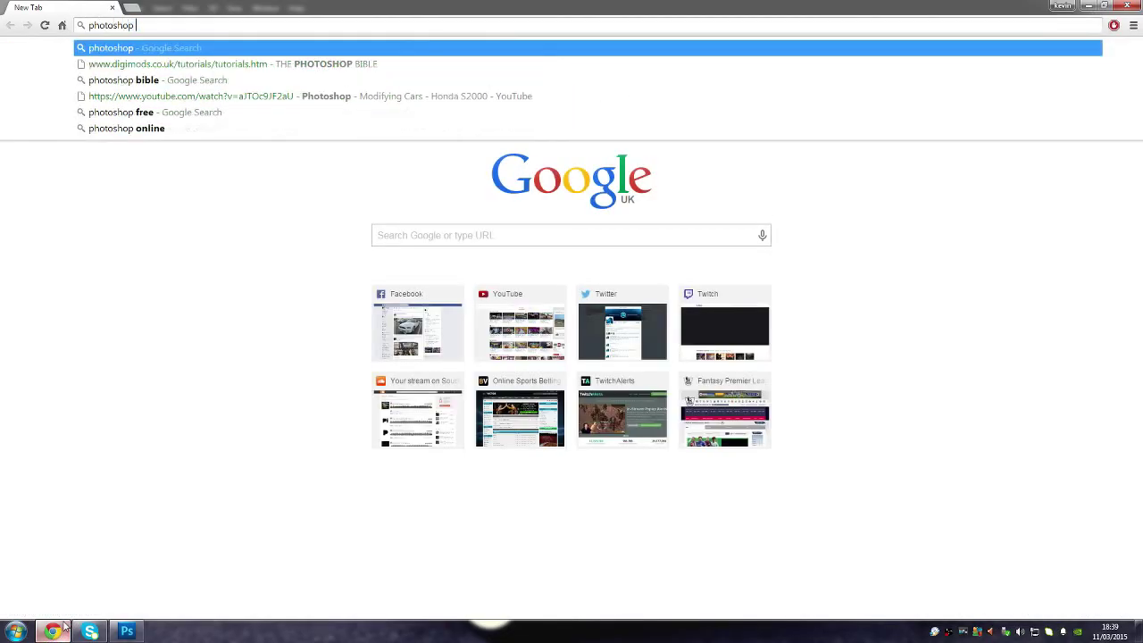
text( clouds)
key(Return)
click(120, 217)
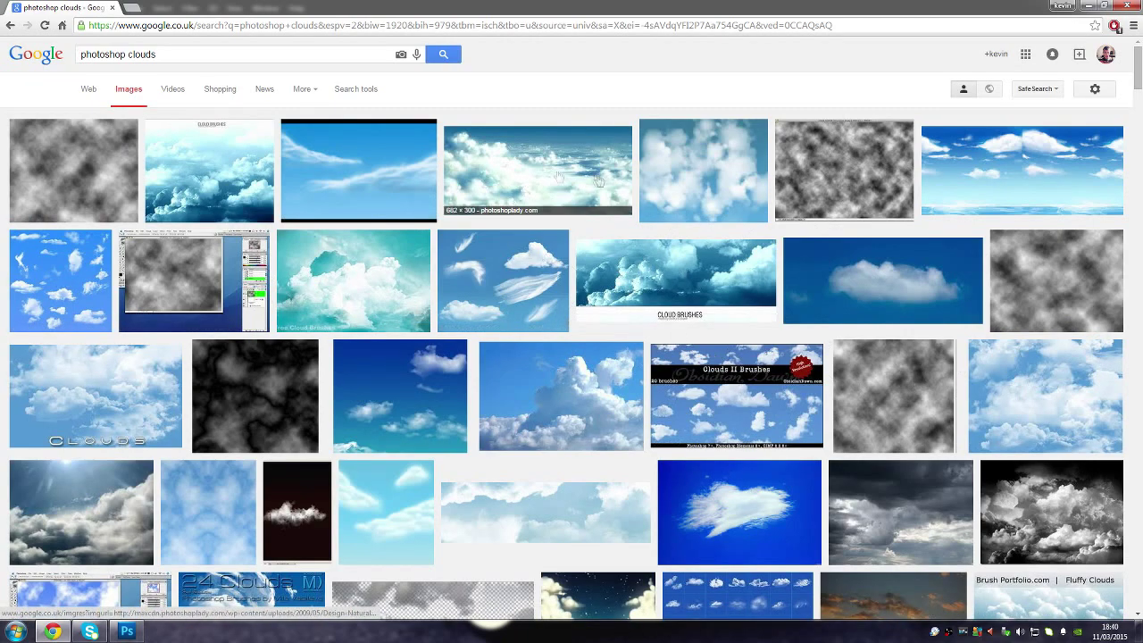
scroll(407, 331, down, 6)
Step: Copy the full-size clouds picture and paste it into the Photoshop car photo
click(406, 330)
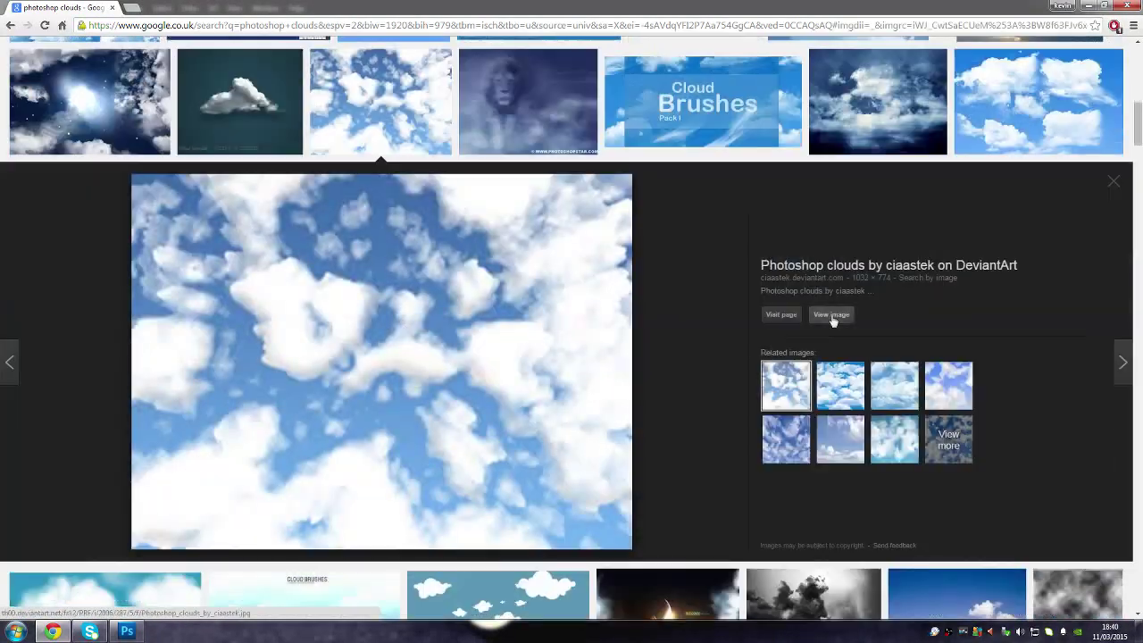
click(832, 314)
right_click(524, 301)
click(563, 335)
key(alt+Tab)
key(ctrl+v)
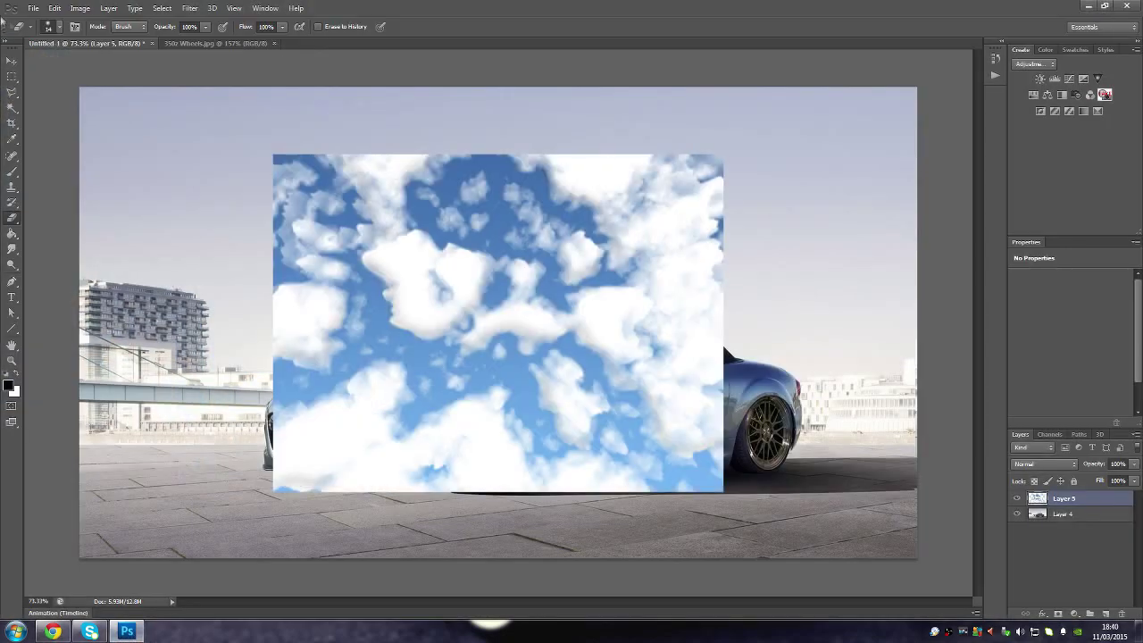
Step: Shrink the pasted clouds and place them at the top-left of the picture
key(v)
drag(712, 500, 408, 242)
drag(268, 166, 211, 165)
right_click(270, 194)
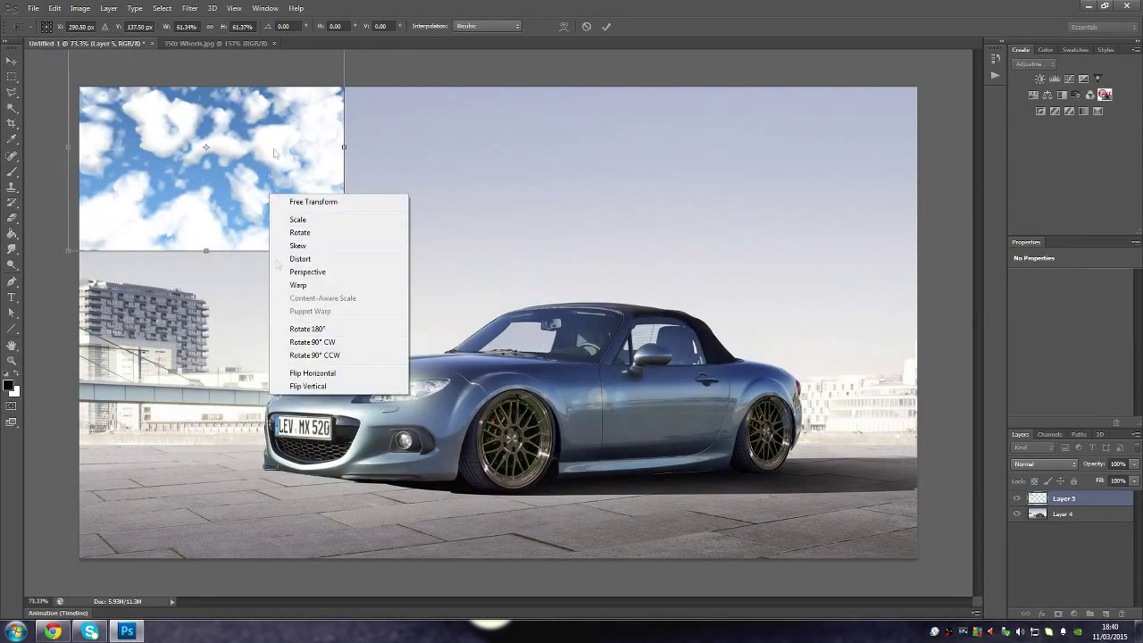
click(608, 27)
click(607, 27)
Step: Apply Replace Color to the clouds, sampling the blue sky
click(190, 8)
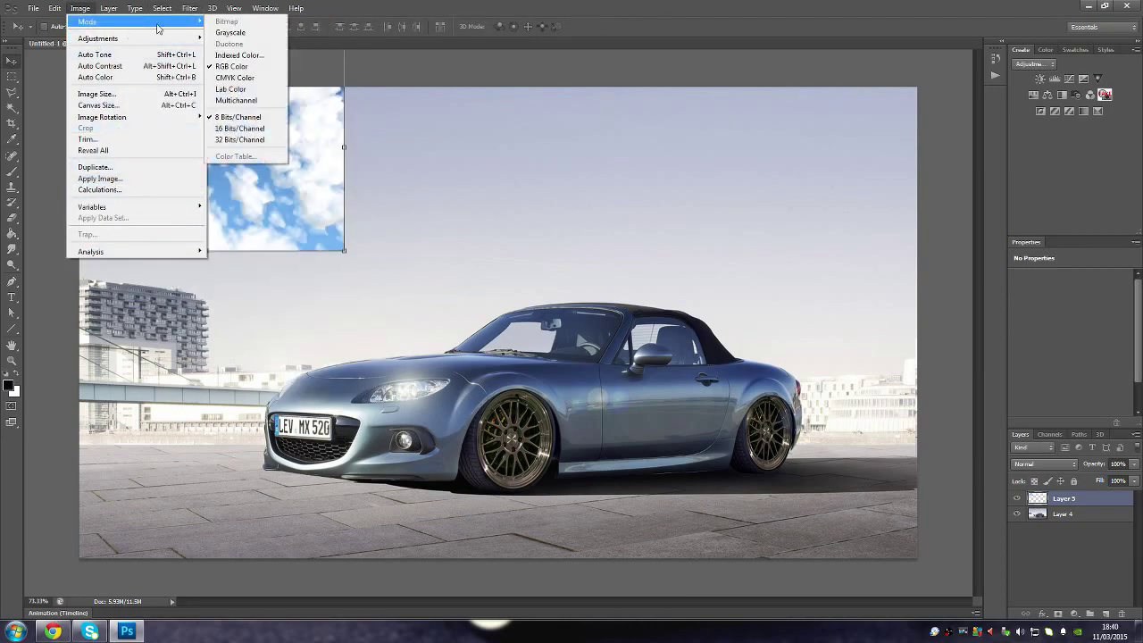
mouse_move(98, 38)
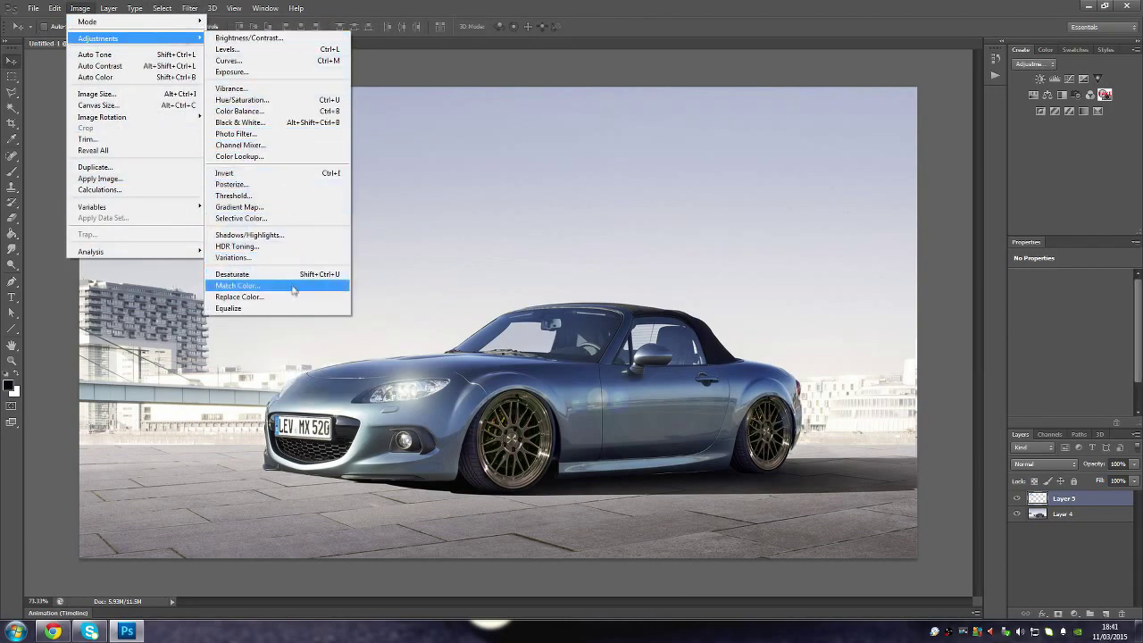
click(268, 296)
click(228, 178)
click(644, 131)
Step: Delete the blue sky areas from the clouds layer with the Magic Wand
click(12, 107)
key(Return)
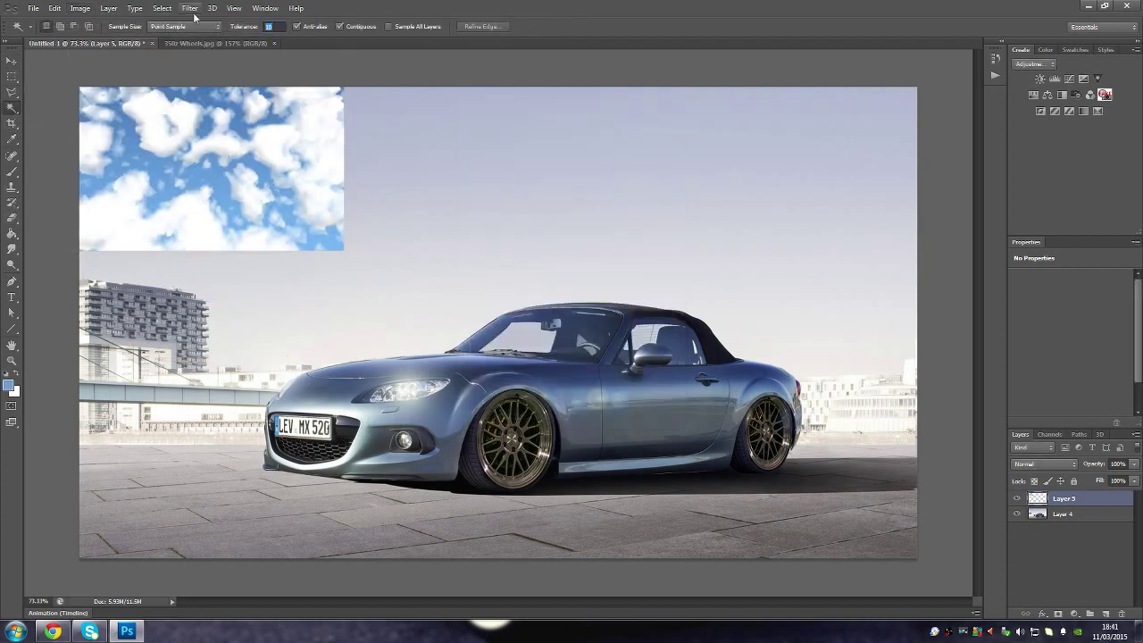
click(224, 188)
key(Delete)
key(ctrl+d)
click(214, 141)
key(Delete)
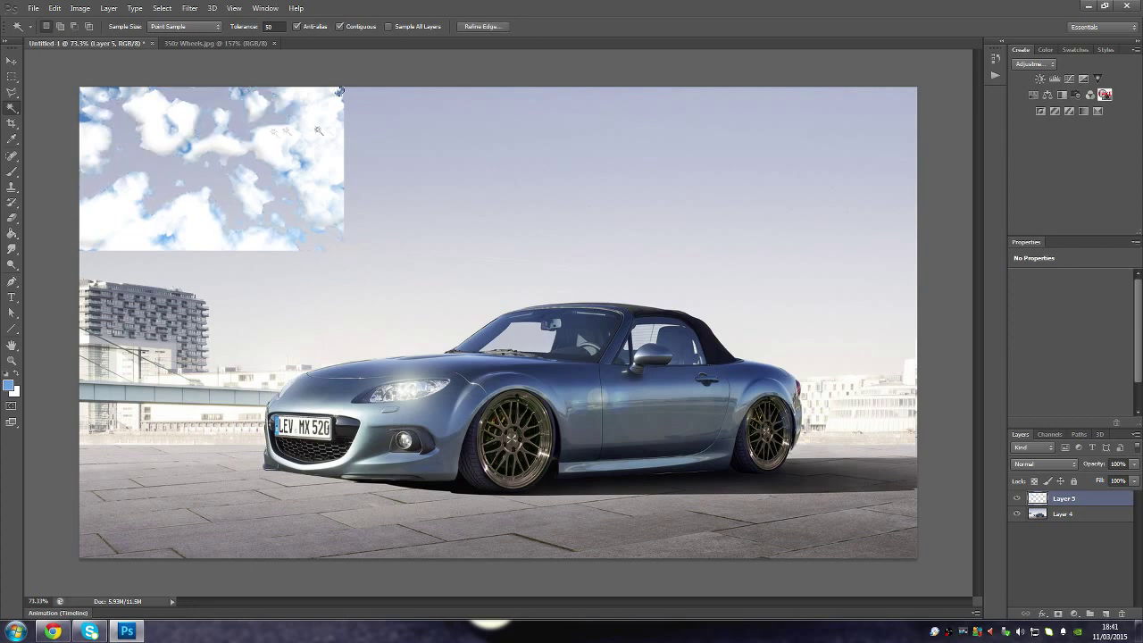
click(195, 159)
key(Delete)
key(ctrl+d)
click(98, 250)
key(Delete)
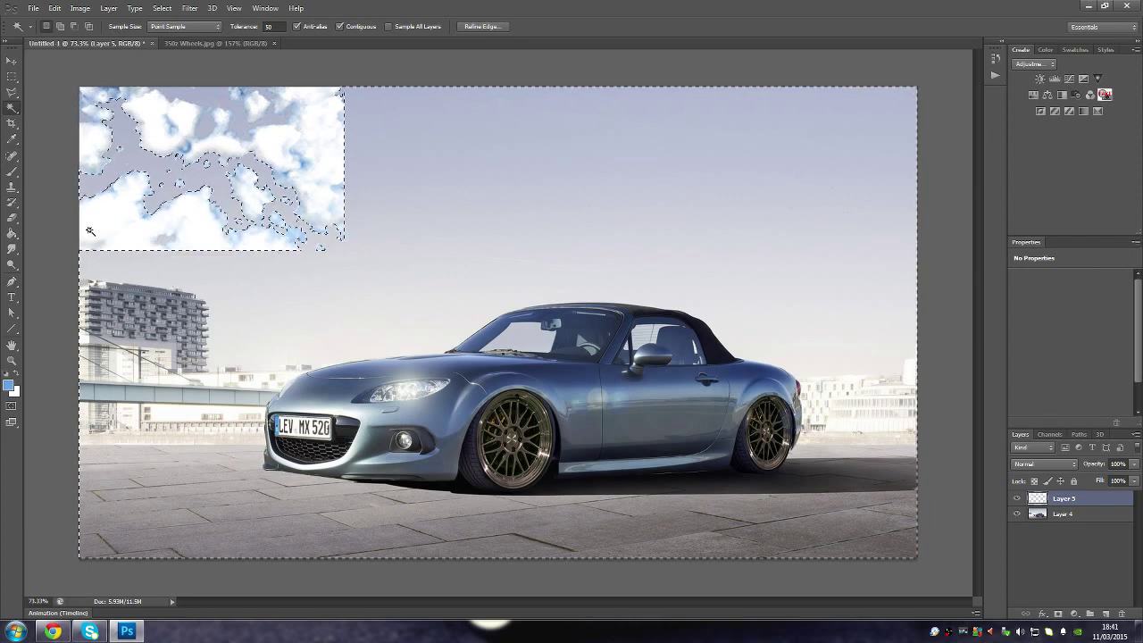
key(ctrl+d)
Step: Delete the cloud layer and nudge the car photo up slightly
key(v)
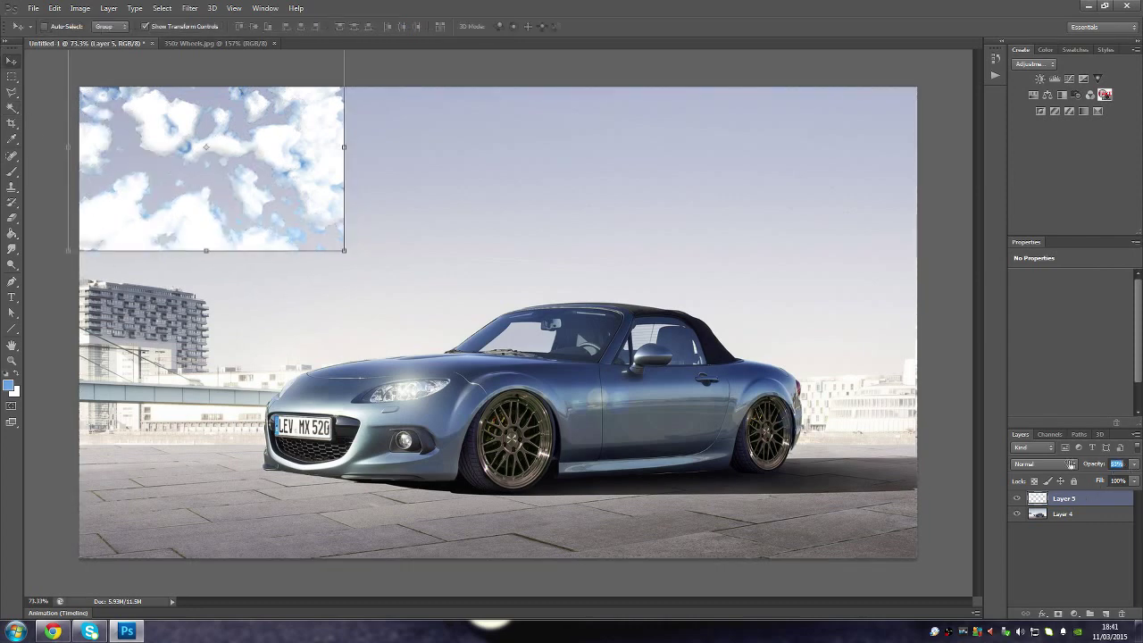
scroll(1047, 464, down, 3)
right_click(1063, 498)
click(1041, 134)
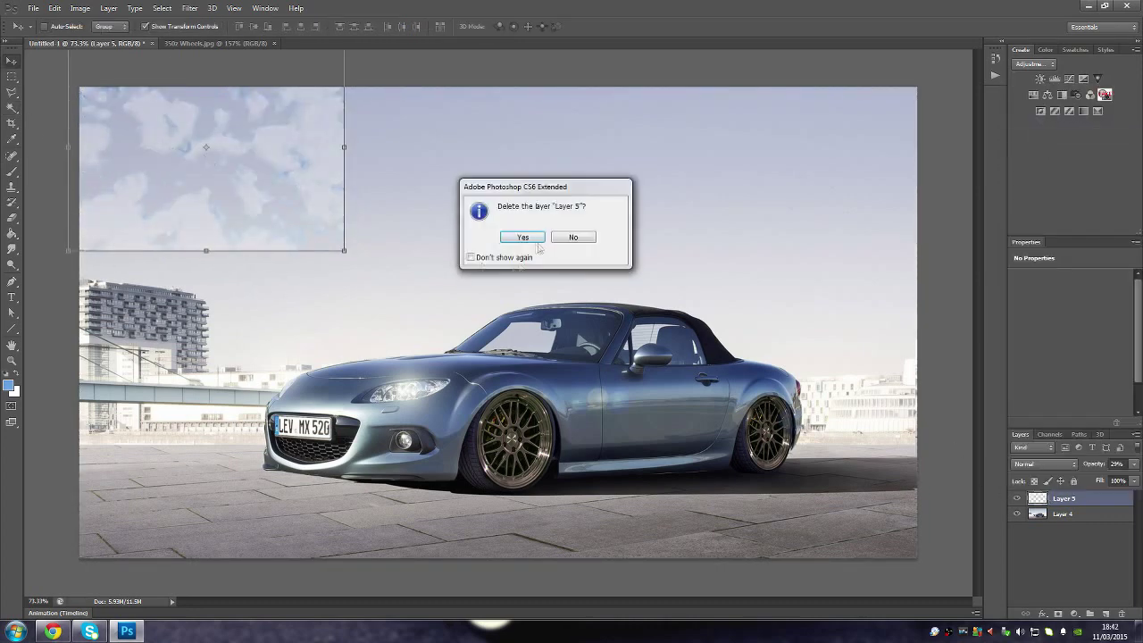
click(515, 235)
drag(676, 384, 673, 370)
Step: Apply the warm orange SpencahG (445) look in Magic Bullet PhotoLooks
click(189, 8)
click(357, 280)
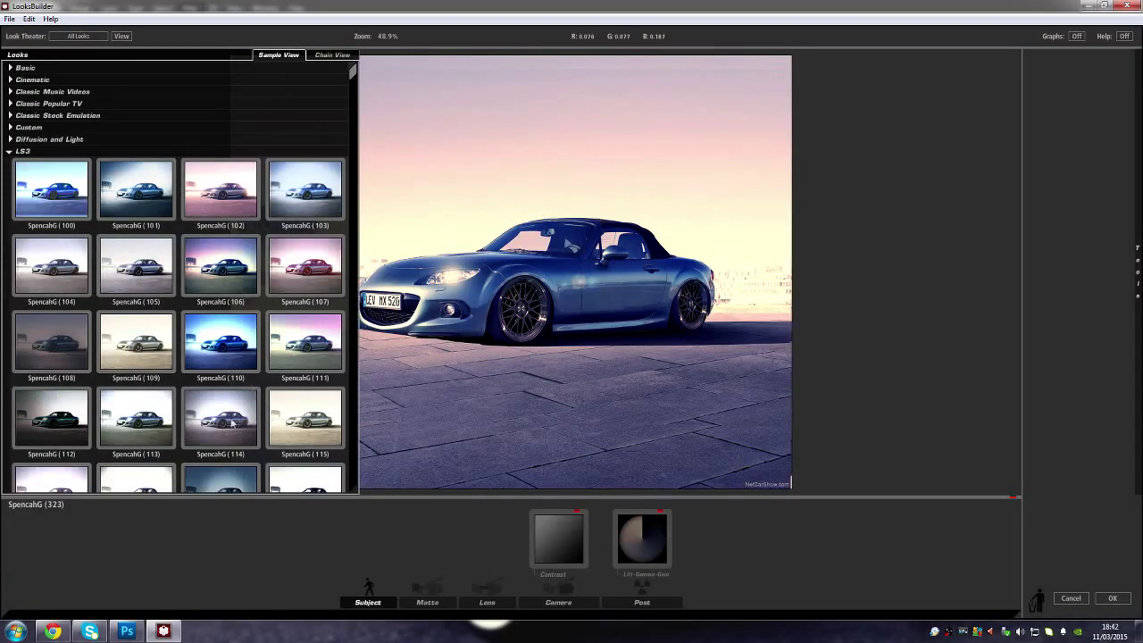
click(333, 56)
click(279, 54)
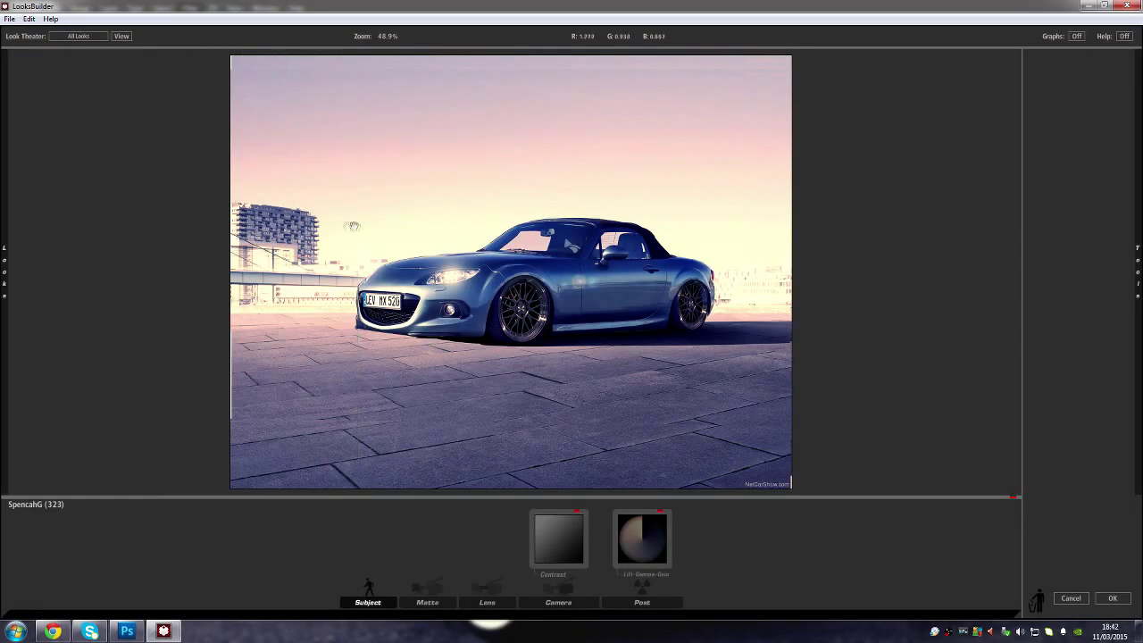
scroll(351, 317, down, 10)
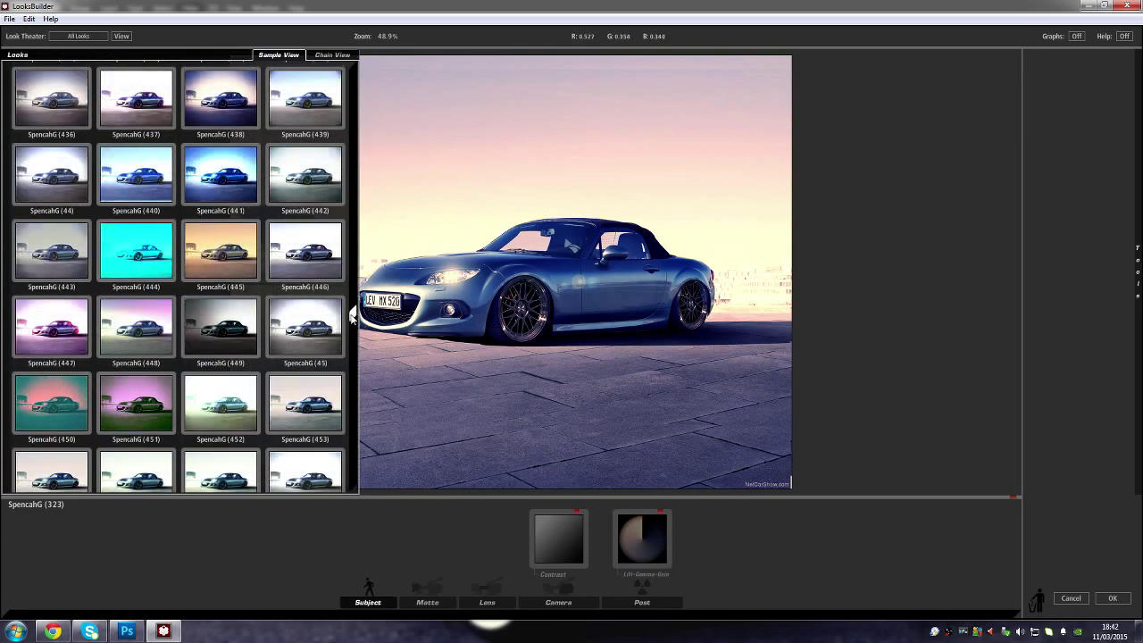
click(222, 253)
click(1112, 597)
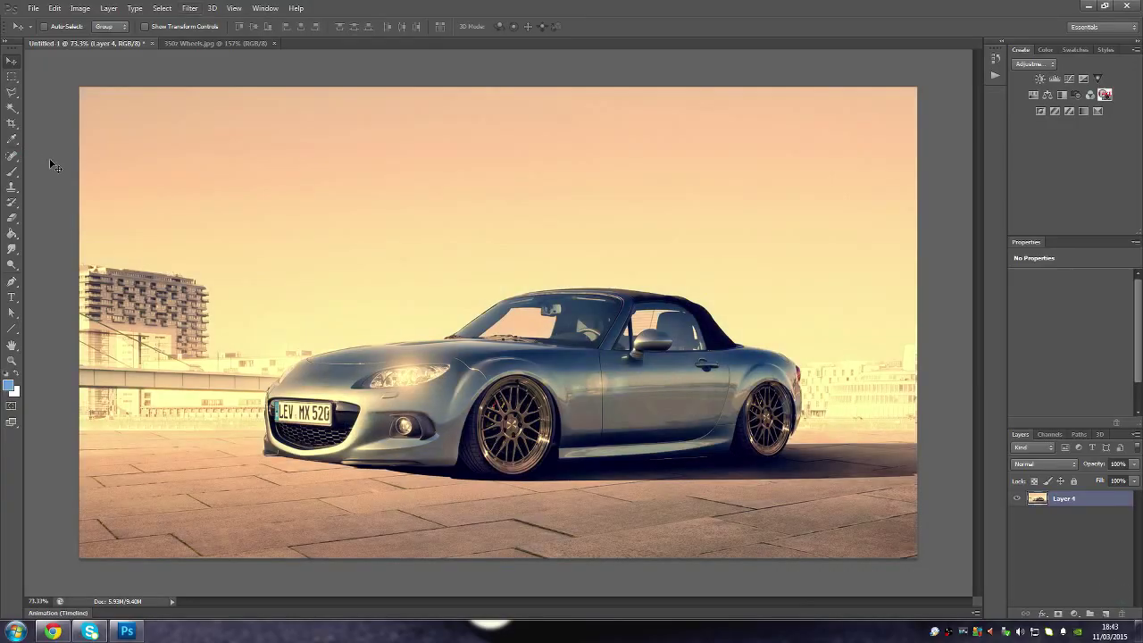
Step: Undo the orange look and apply a different PhotoLooks look instead
key(ctrl+z)
click(190, 8)
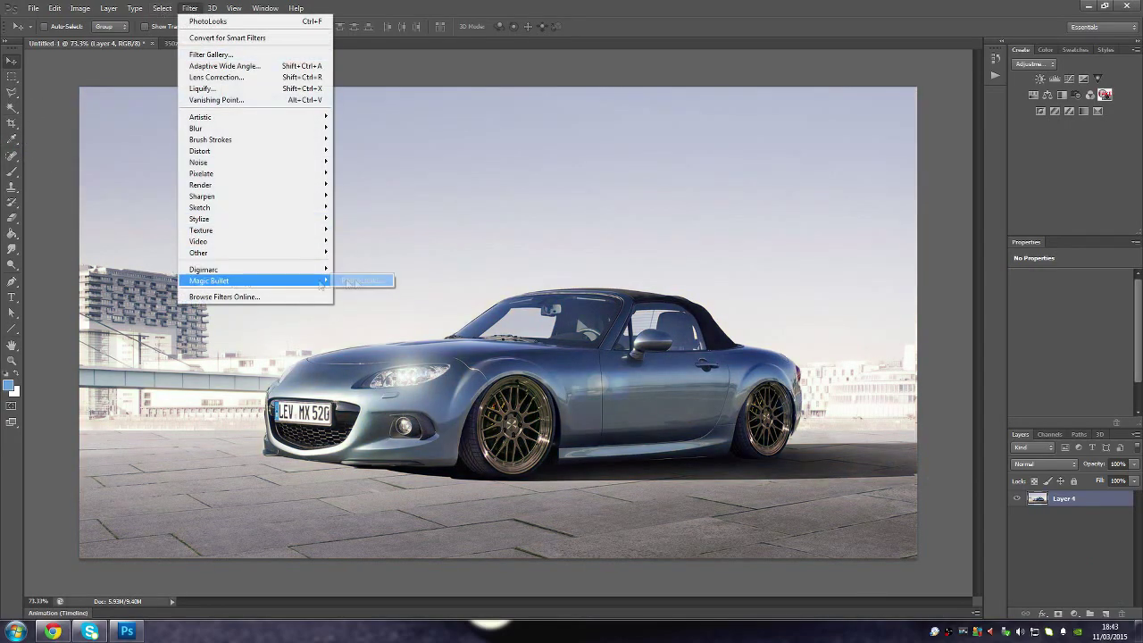
click(366, 276)
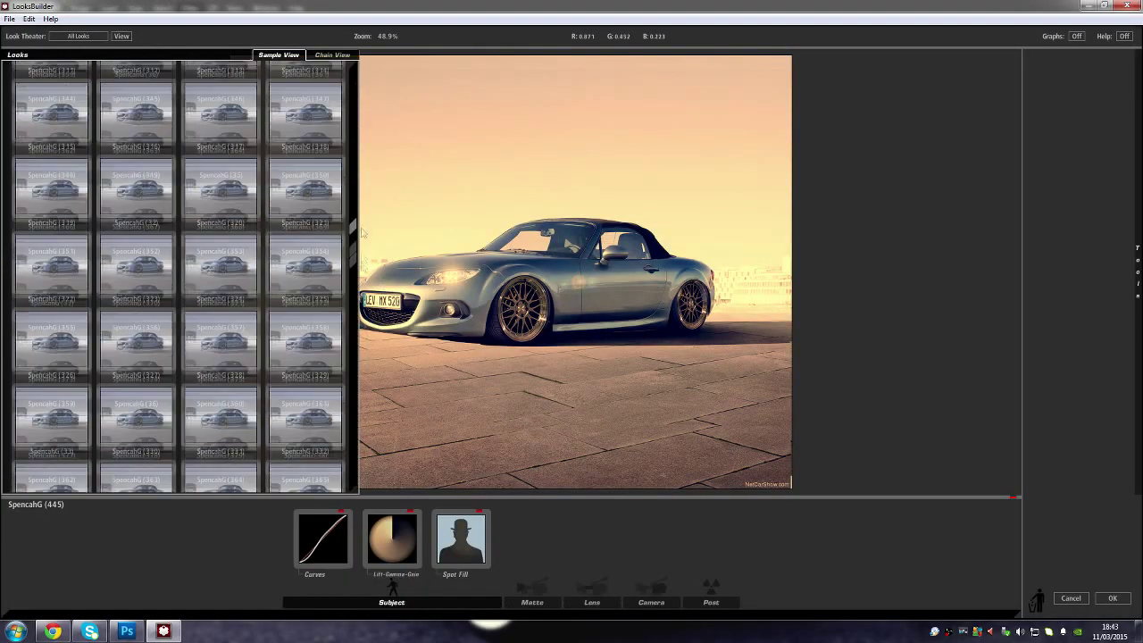
scroll(273, 295, down, 3)
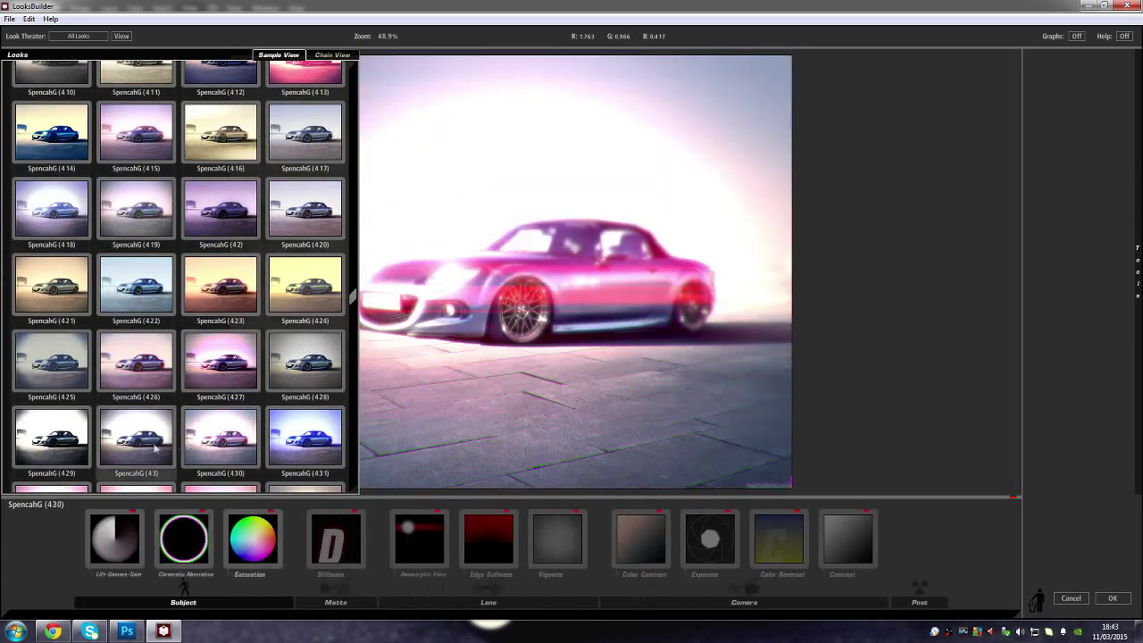
scroll(112, 426, down, 2)
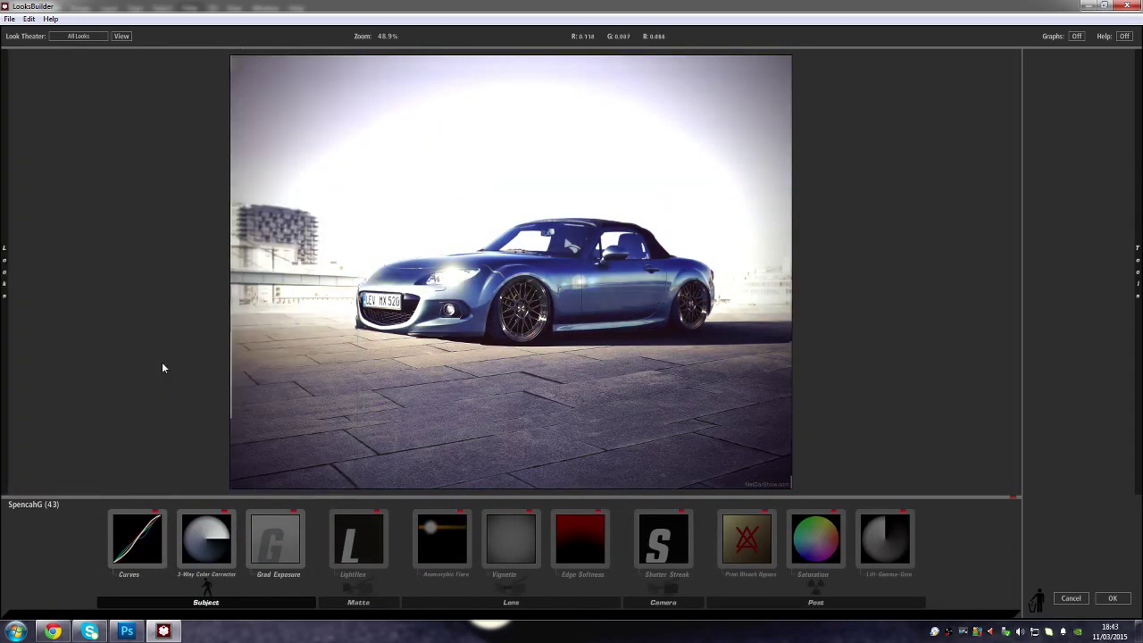
click(1113, 597)
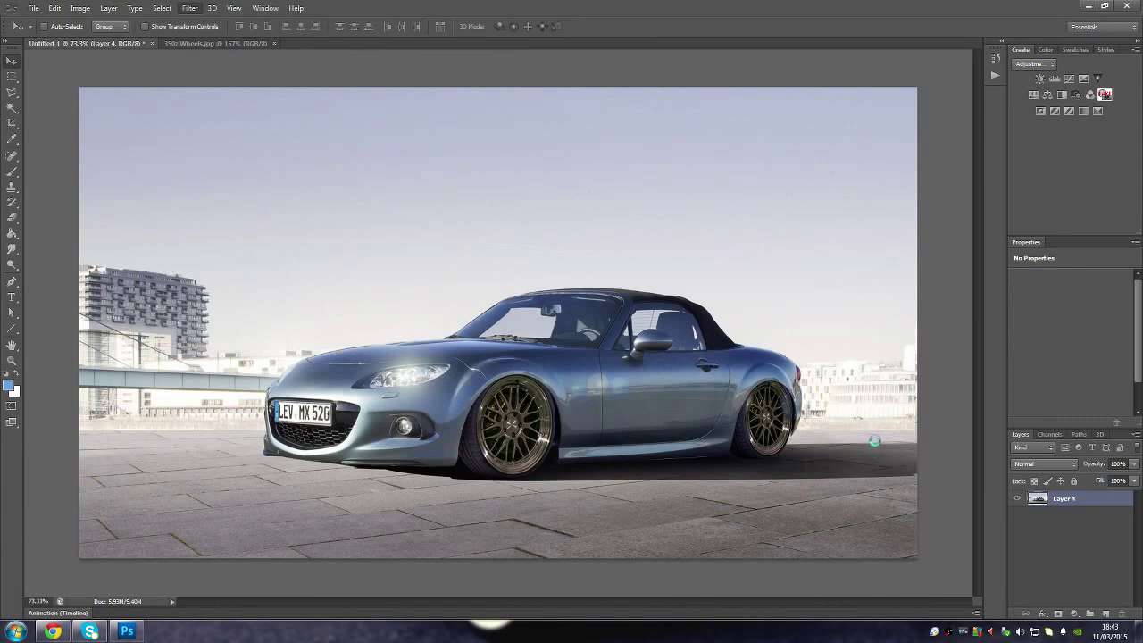